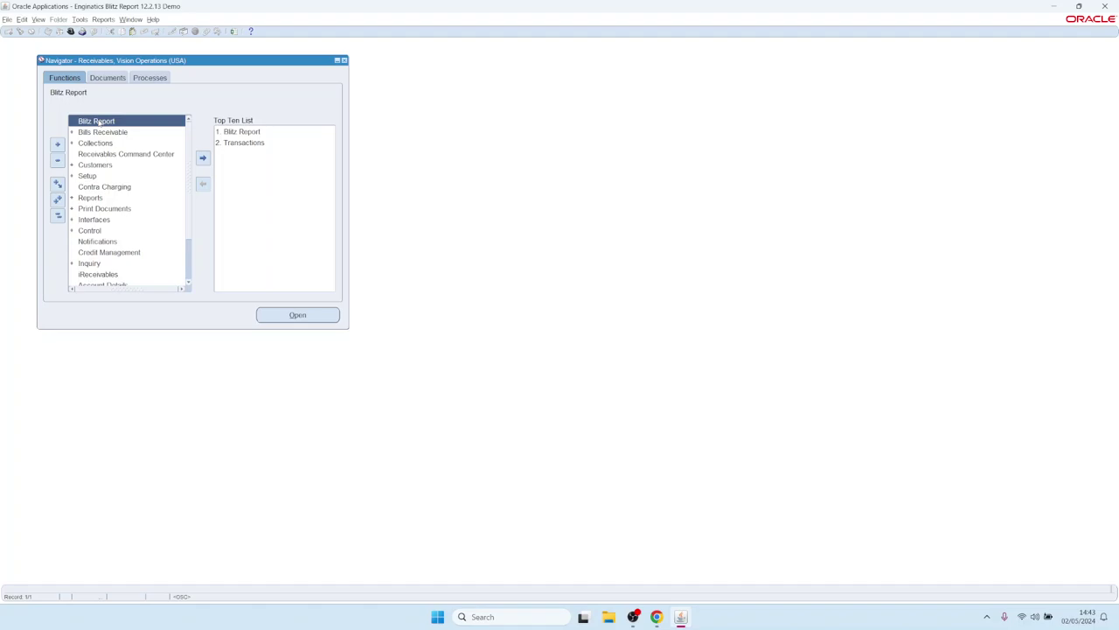
- Open the Blitz Report form and run the AR Customers and Sites report
left_click(234, 31)
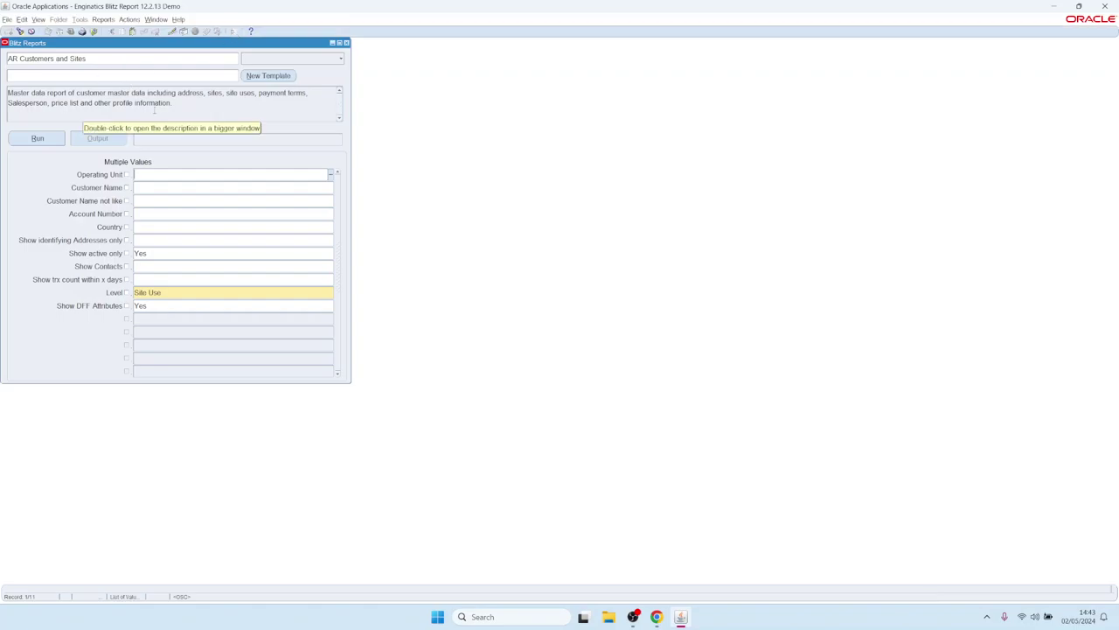
left_click(70, 58)
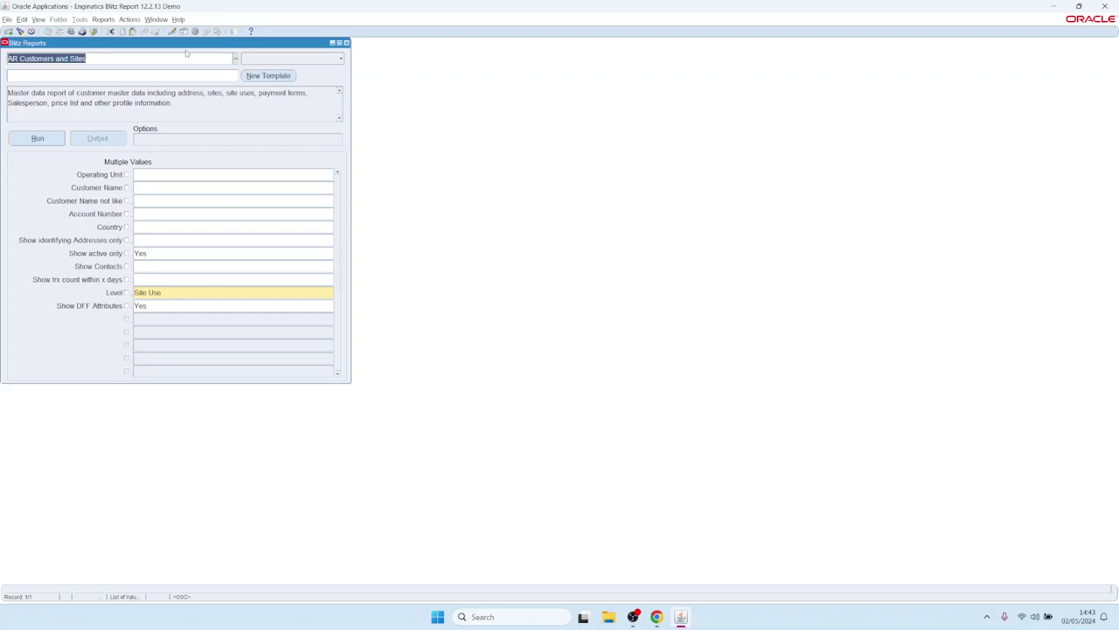
left_click(48, 141)
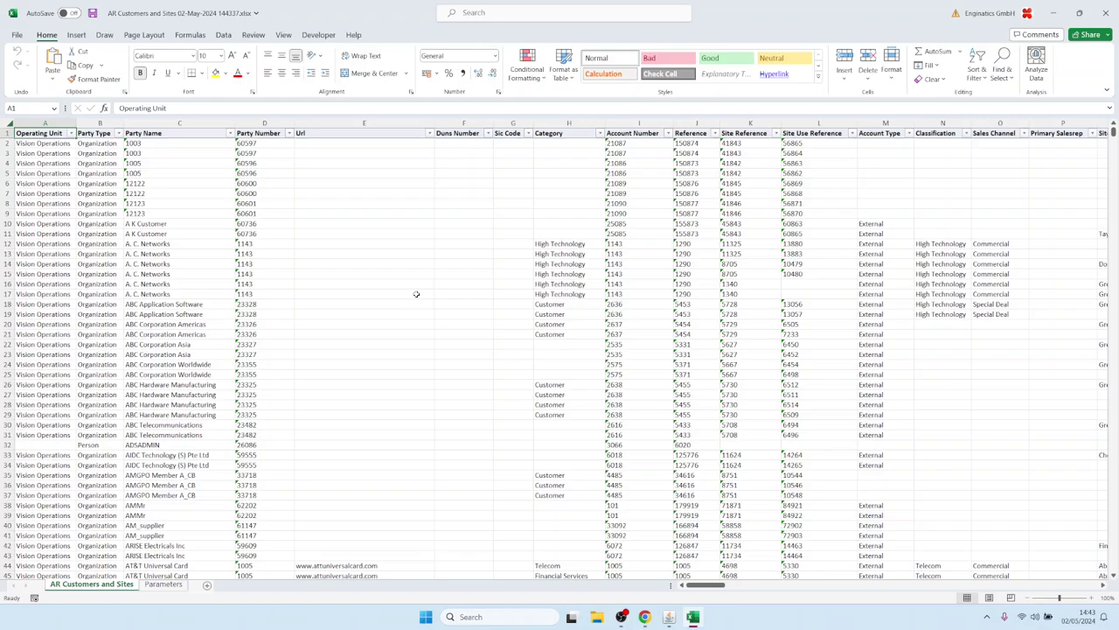
- Switch back to Oracle Applications and view the list of available reports, closing it without choosing one
mouse_move(669, 616)
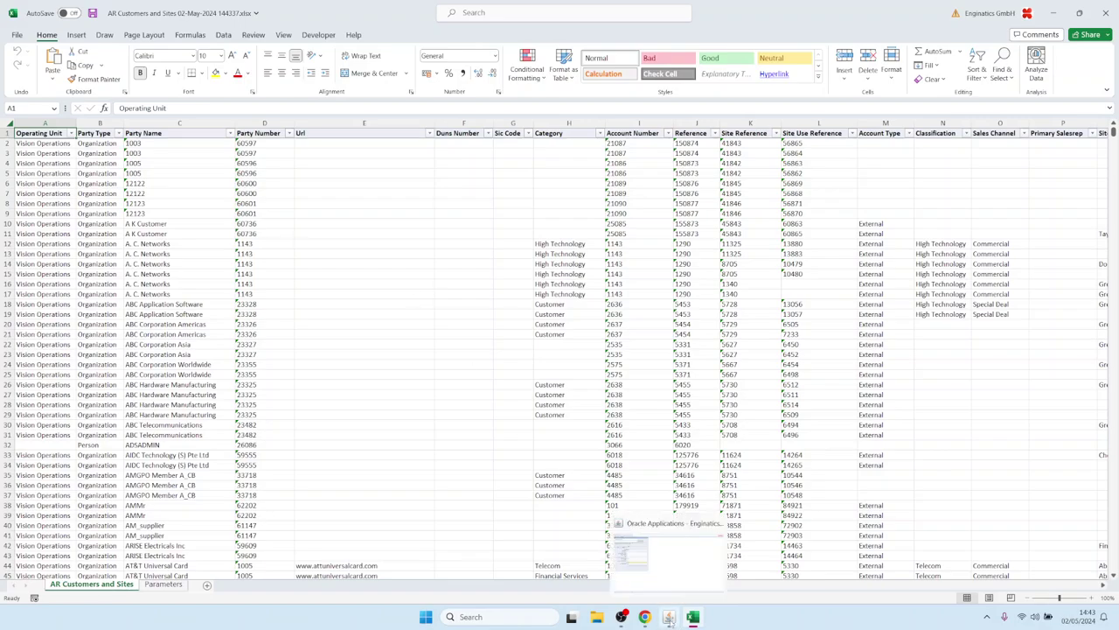
left_click(670, 587)
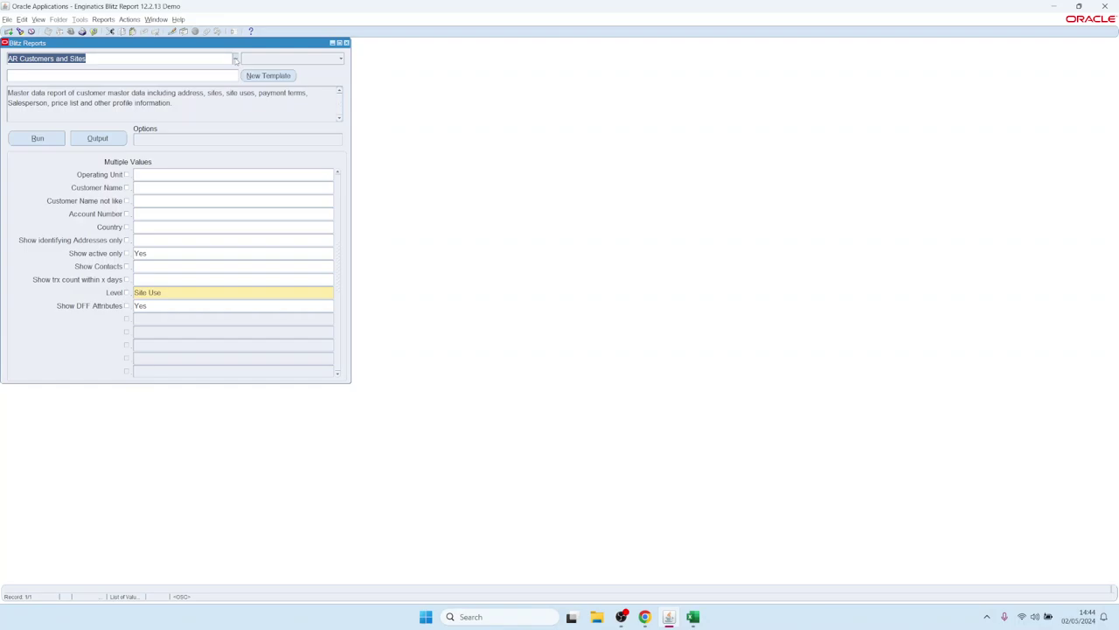
left_click(236, 58)
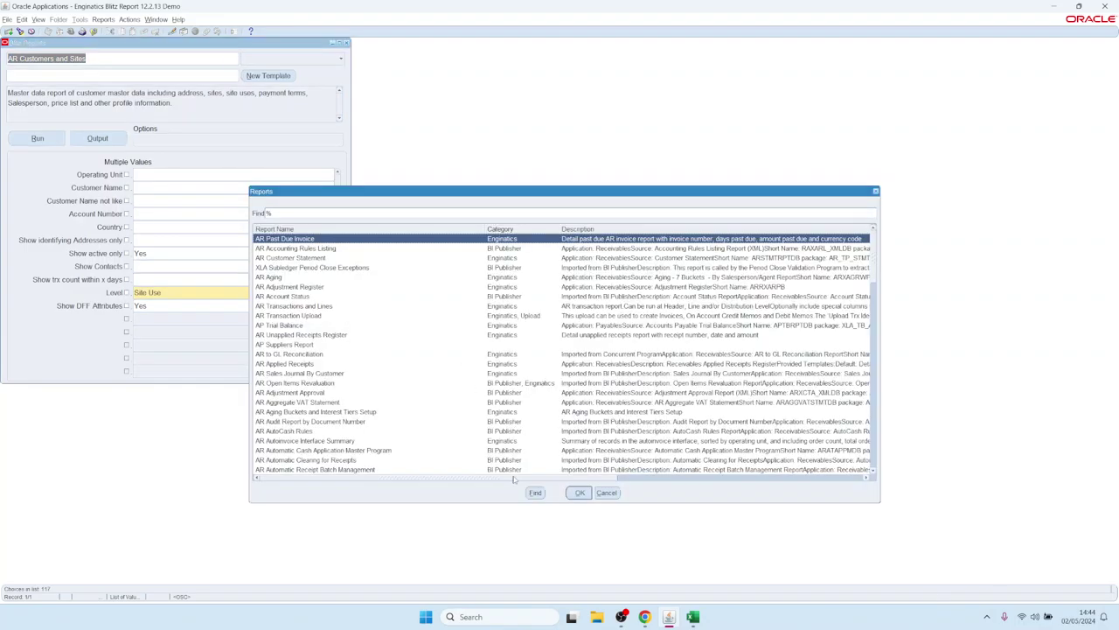
left_click(599, 495)
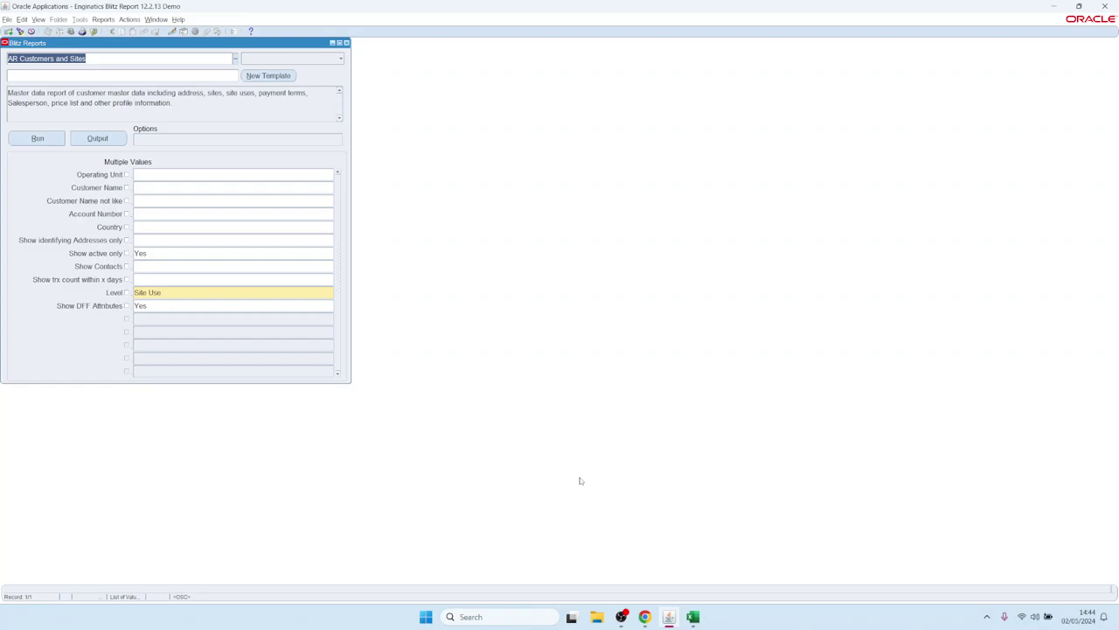
double_click(118, 61)
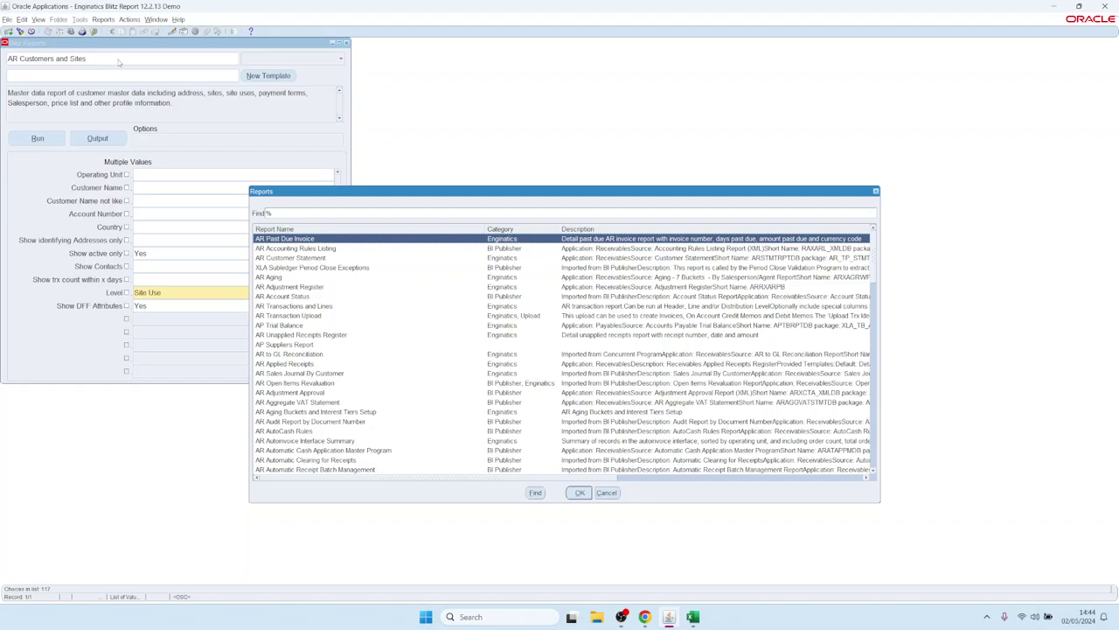
left_click(603, 493)
- Choose Anguilla as the Country parameter from its list of values and clear the field again
double_click(162, 226)
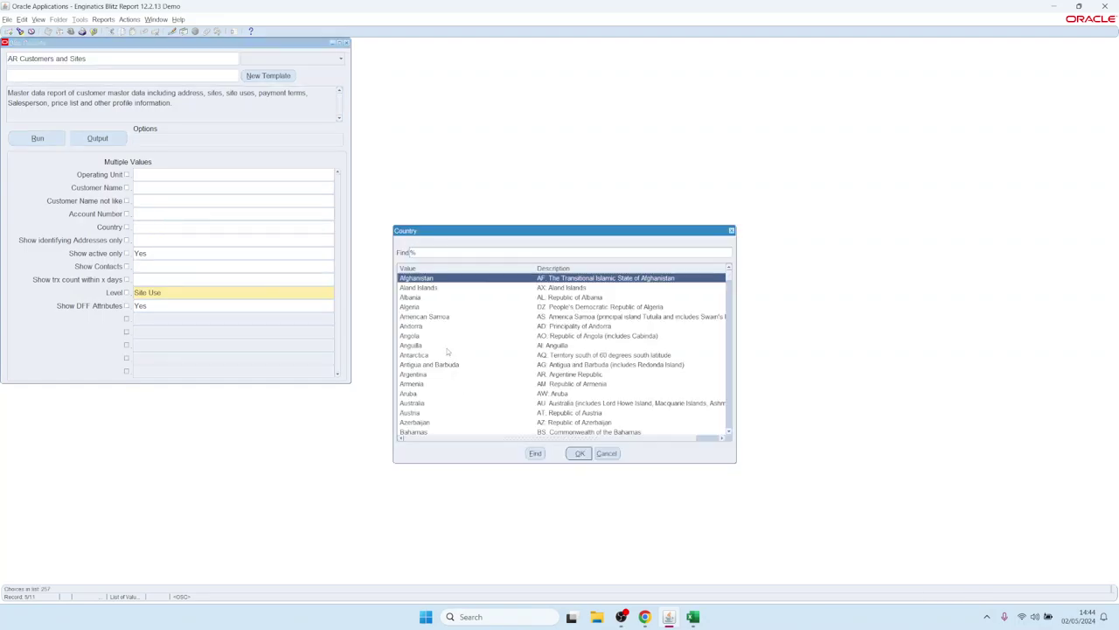
double_click(447, 346)
left_click(186, 226)
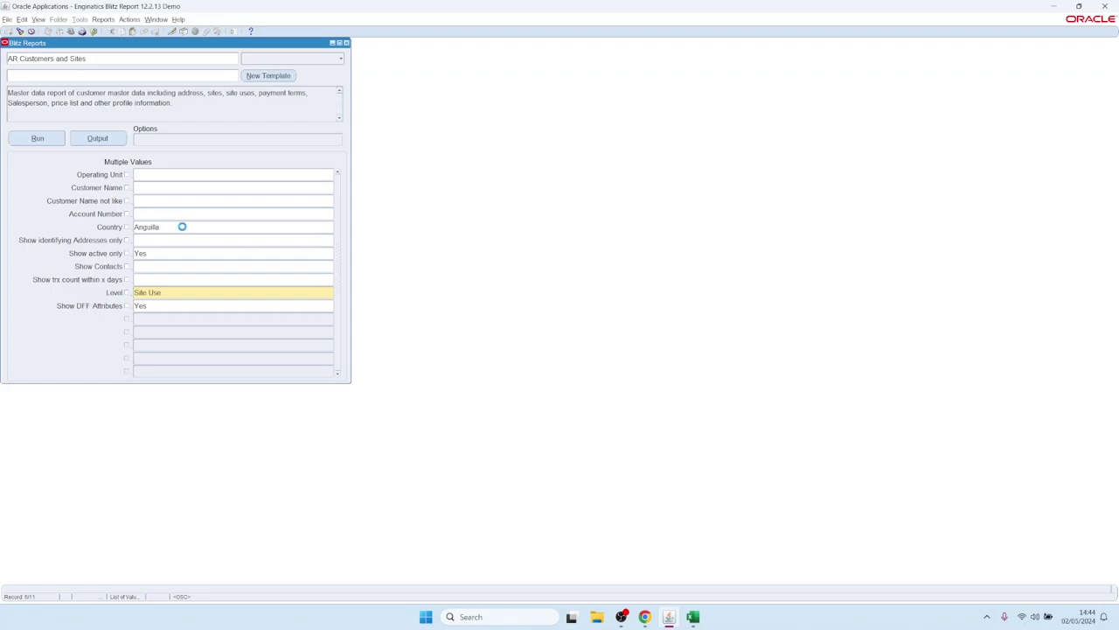
double_click(185, 226)
key("BackSpace")
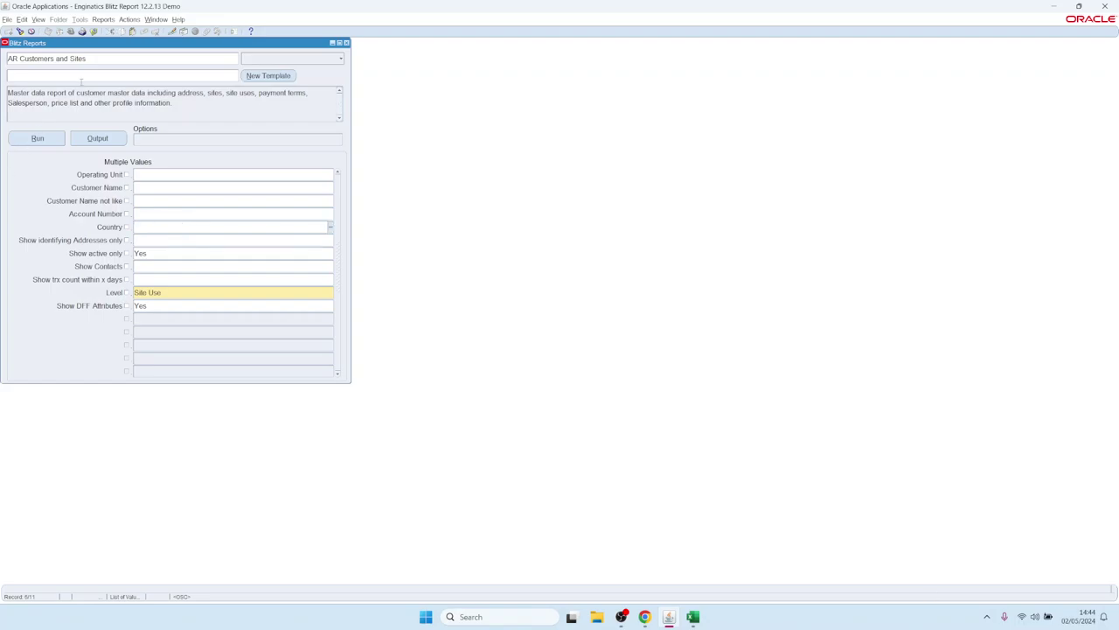
- Browse the list of available reports and load the AR Accounting Rules Listing report
left_click(102, 58)
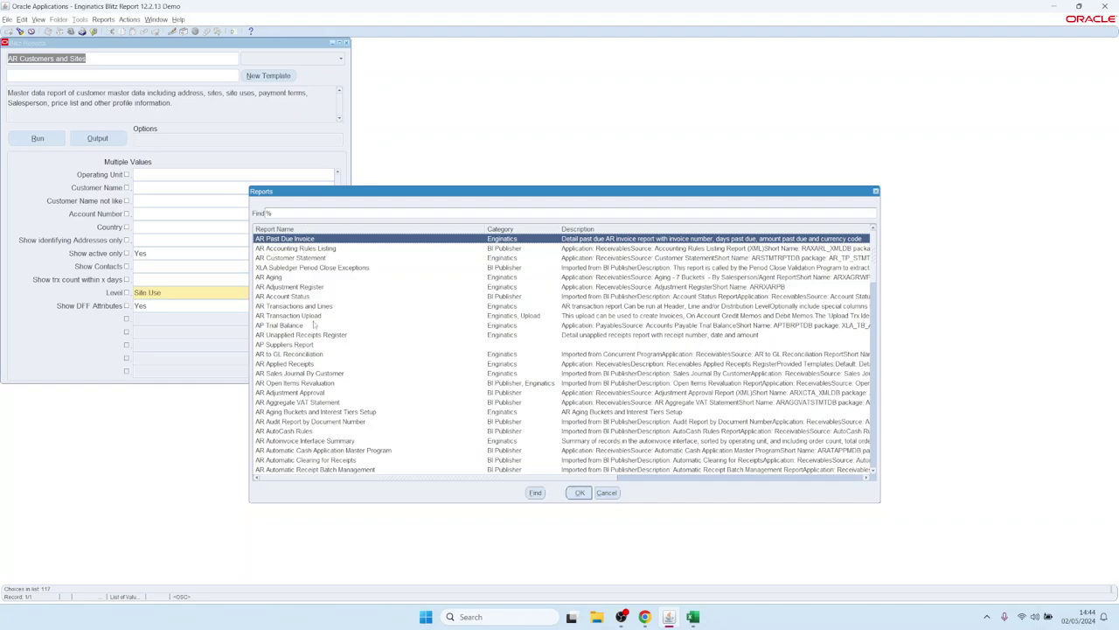
key("Down")
key("Down")
key("Down")
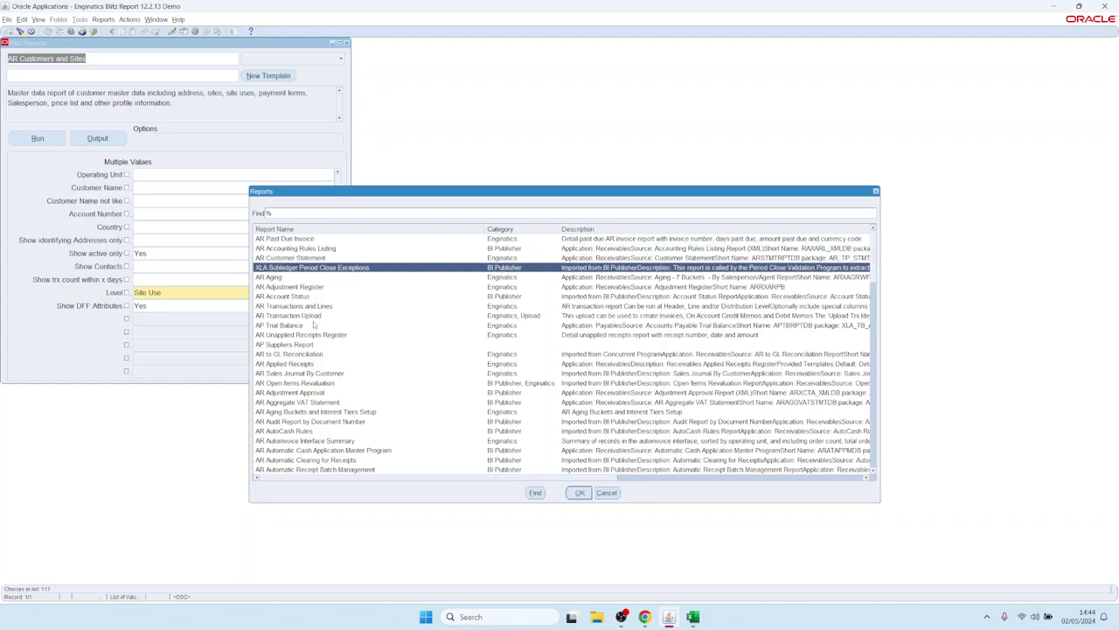
key("Up")
key("Up")
key("Up")
key("Down")
key("Down")
key("Up")
key("Up")
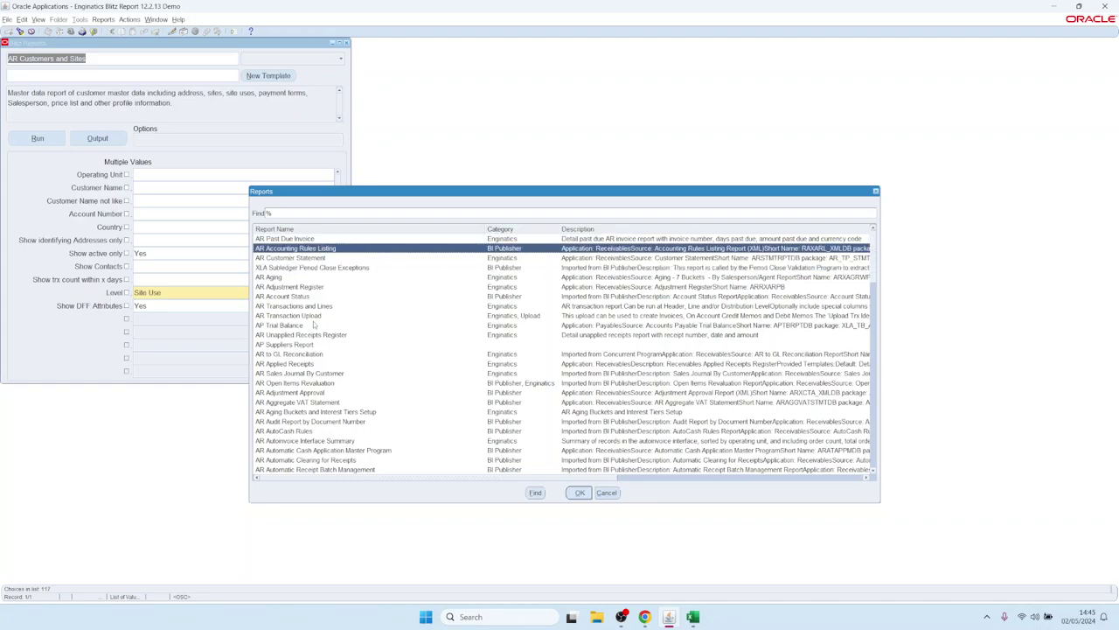
key("Down")
key("Return")
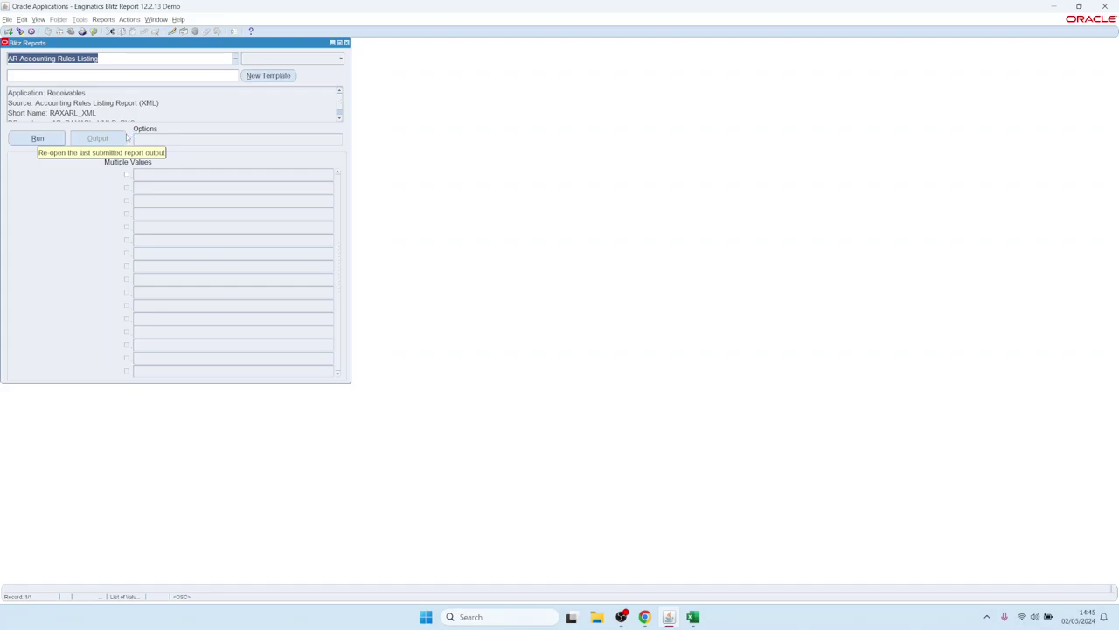
- Search the reports for "tax customer", check the match scores of the results and load AR Customers and Sites
type("tax")
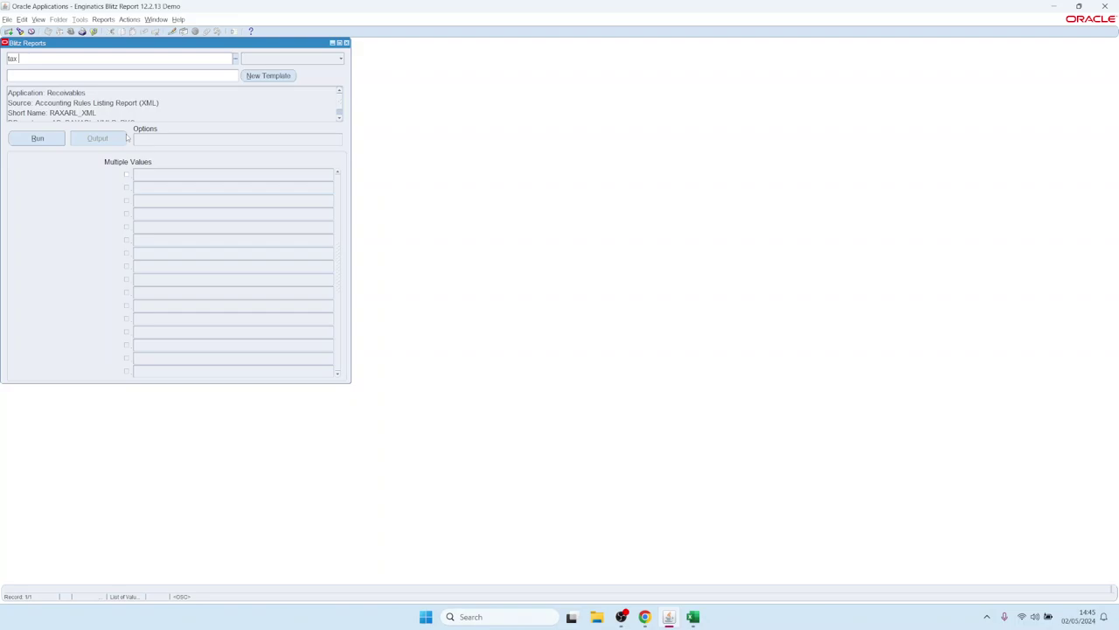
type(" customer")
key("Tab")
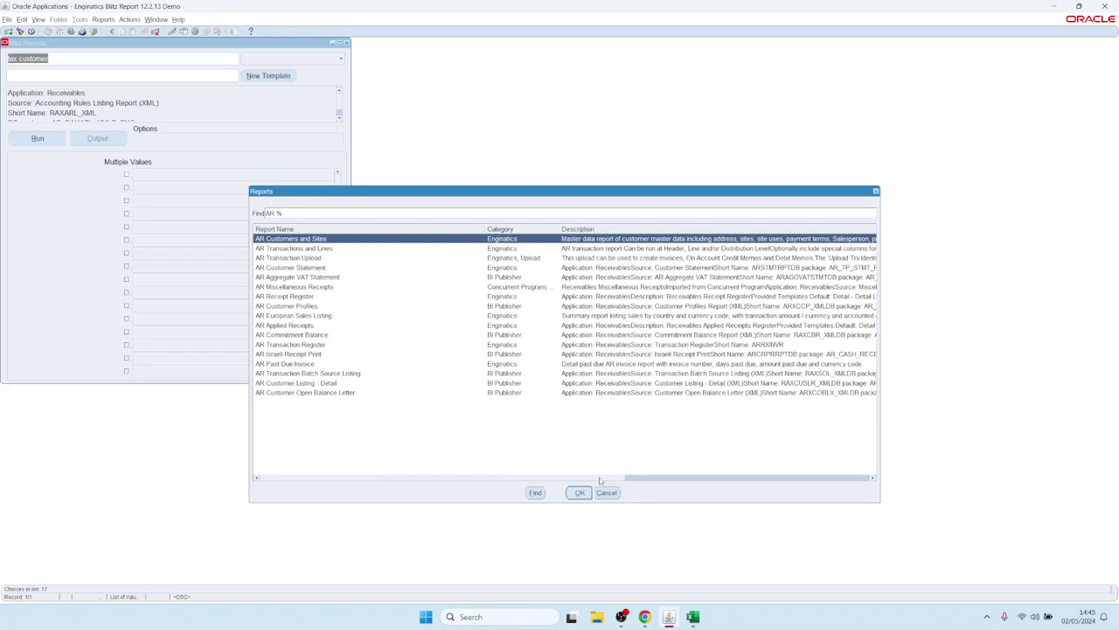
left_click_drag(600, 480, 850, 480)
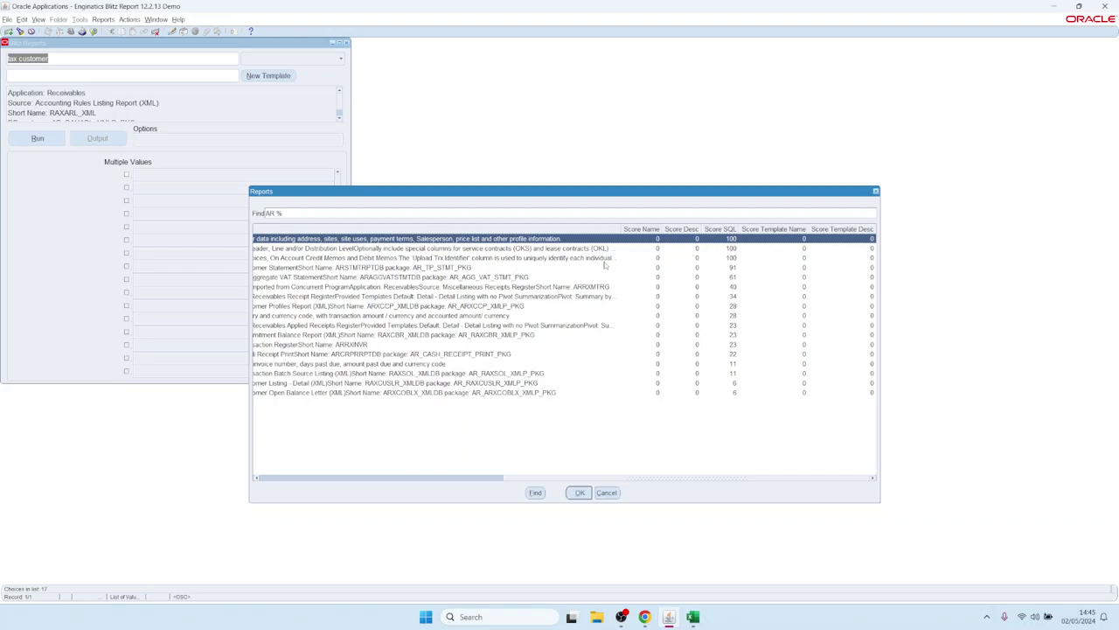
left_click_drag(553, 477, 257, 434)
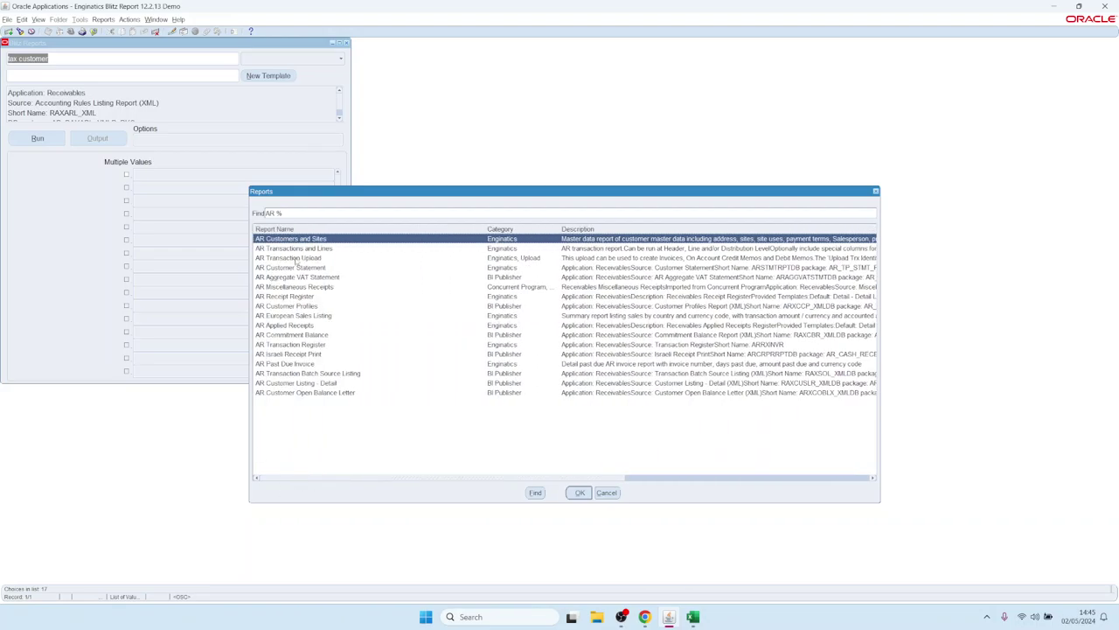
left_click_drag(590, 481, 866, 484)
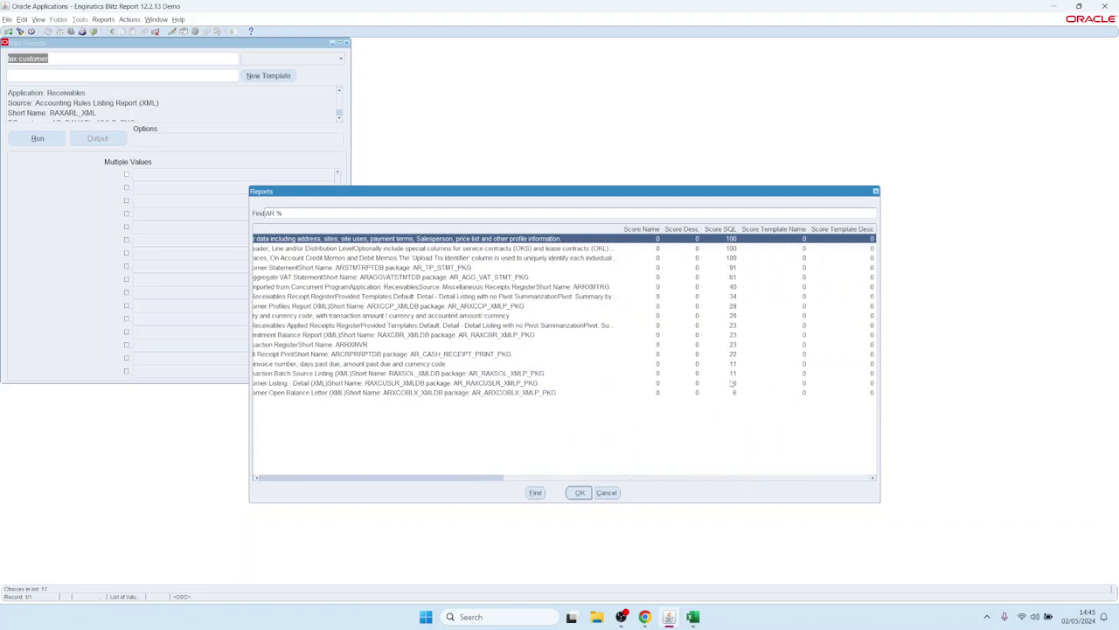
left_click_drag(523, 483, 263, 455)
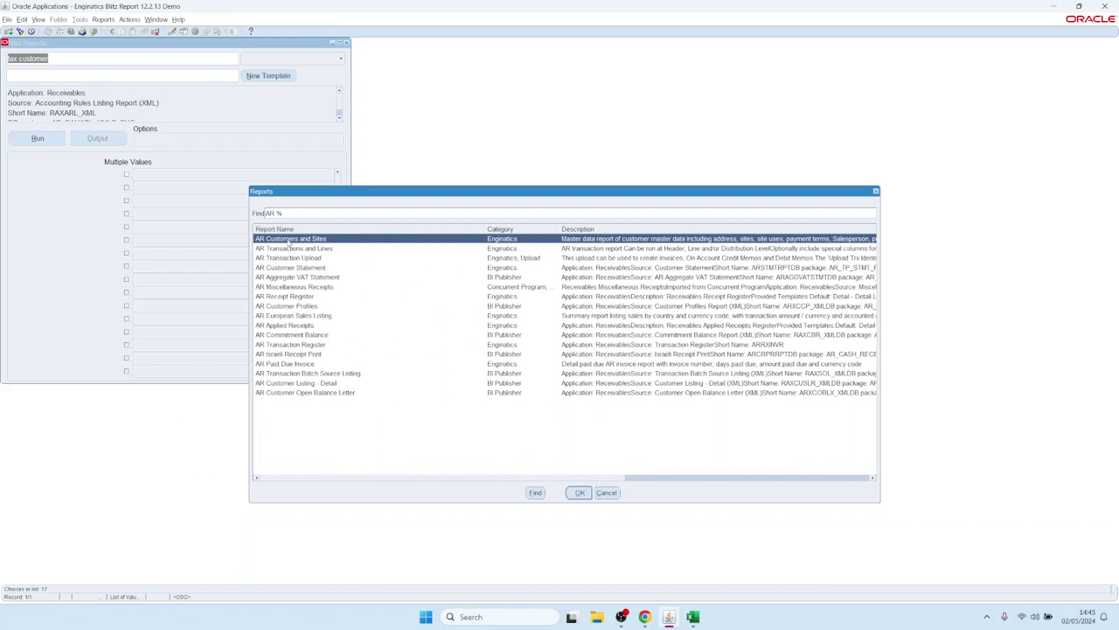
double_click(289, 240)
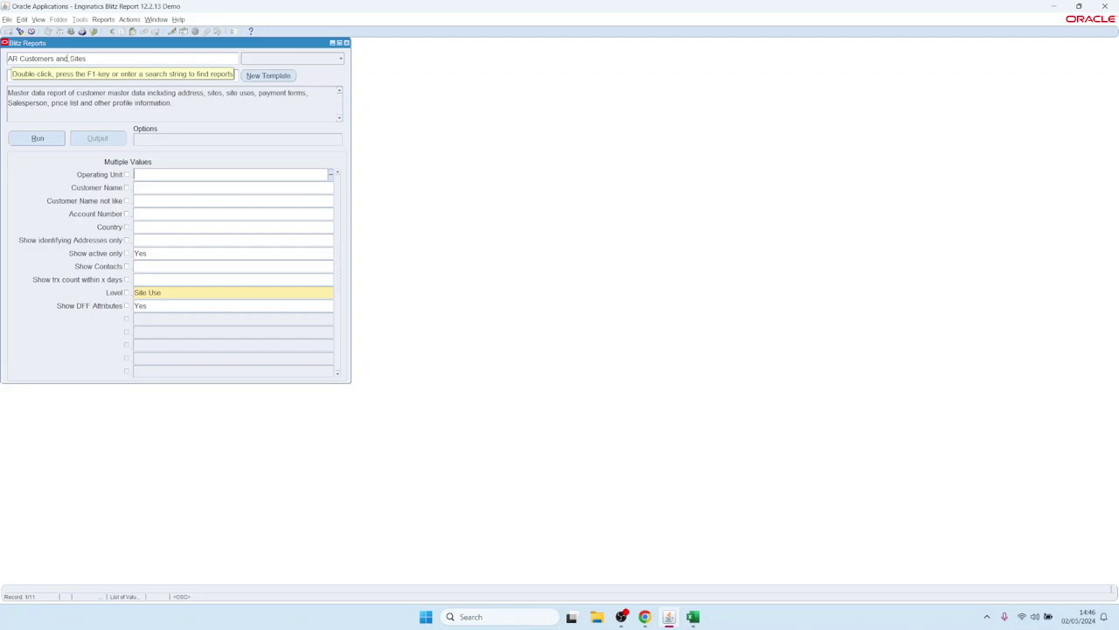
- Load the AR Past Due Invoice report and select its "Dashboard with Enginatics logo" template
double_click(99, 58)
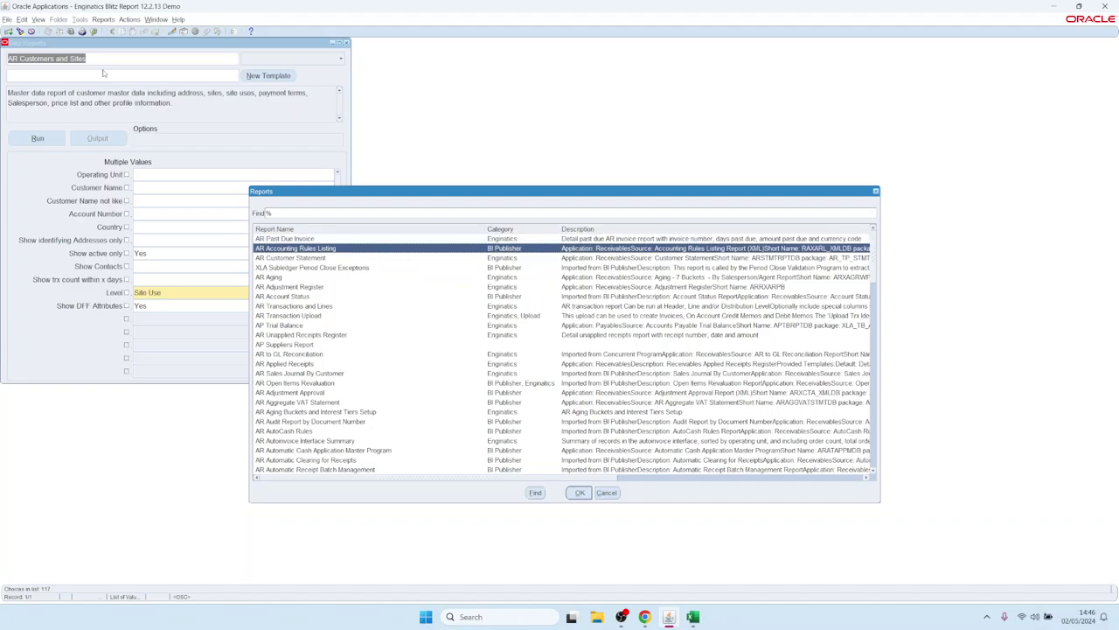
key("Return")
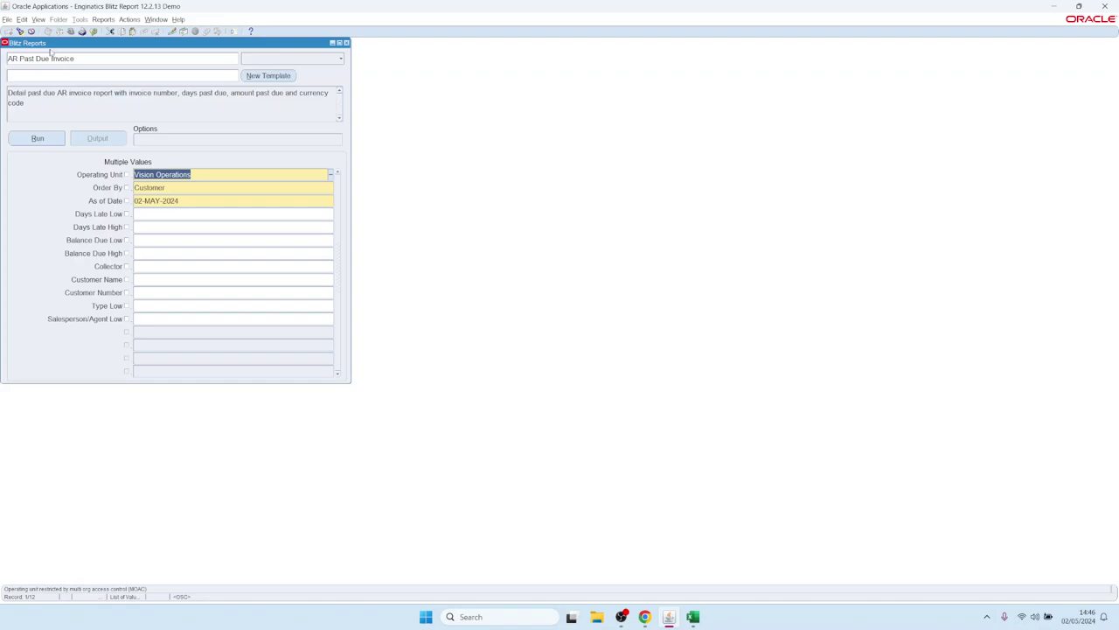
left_click(153, 76)
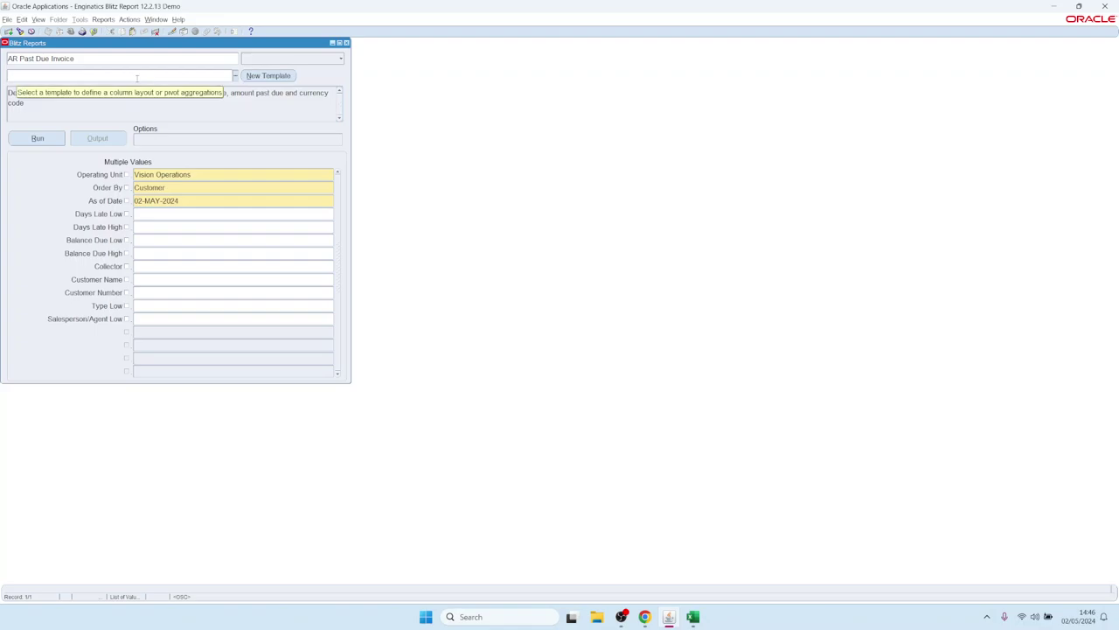
left_click(108, 57)
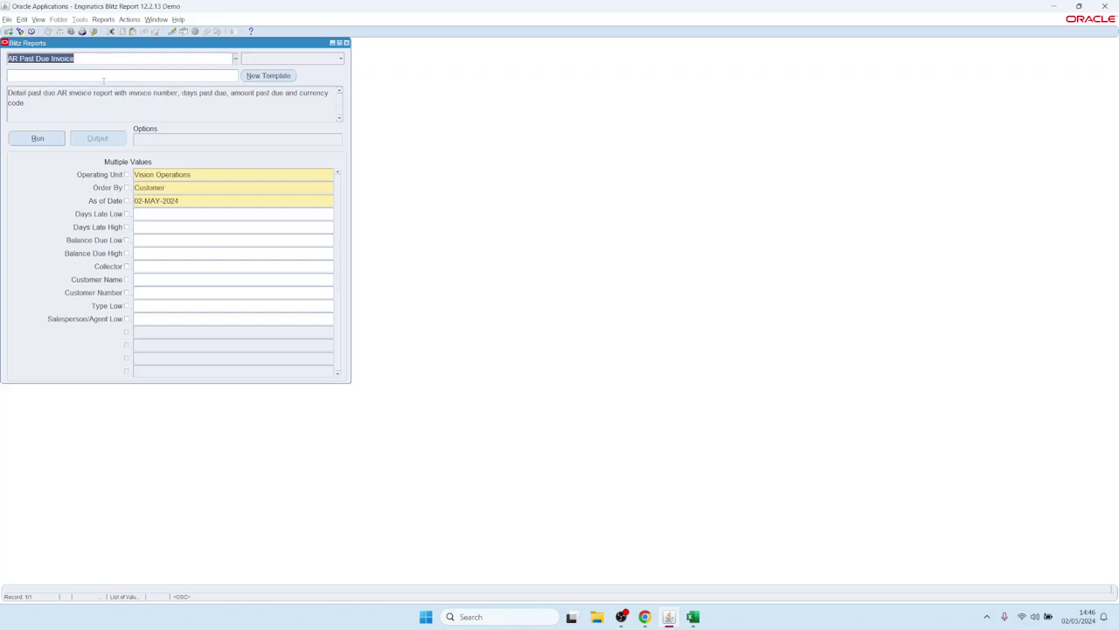
left_click(127, 76)
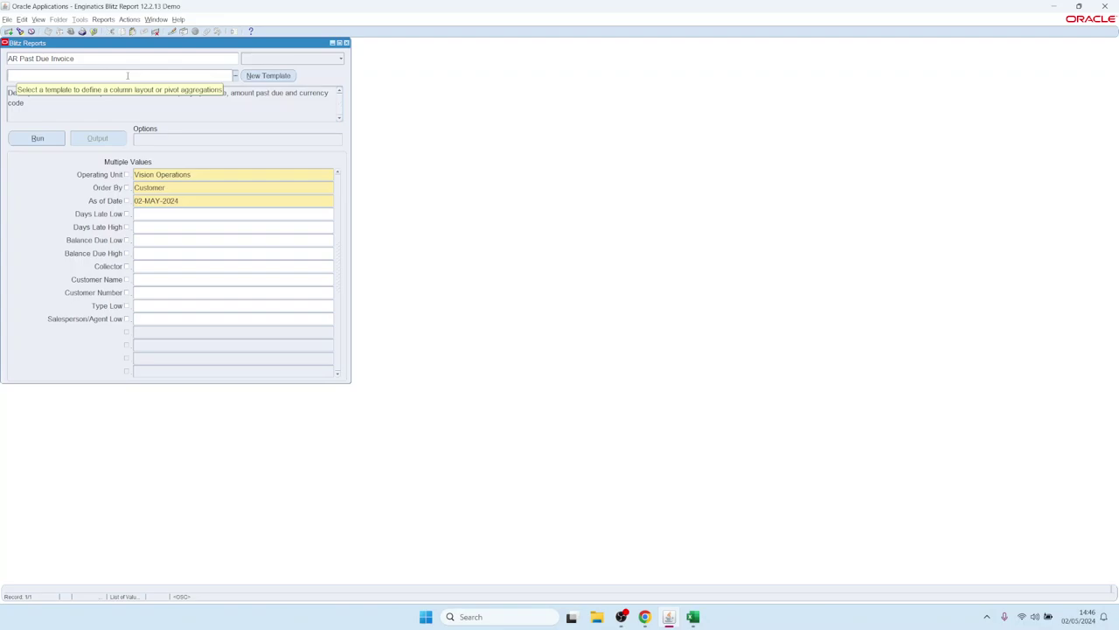
key("ctrl+l")
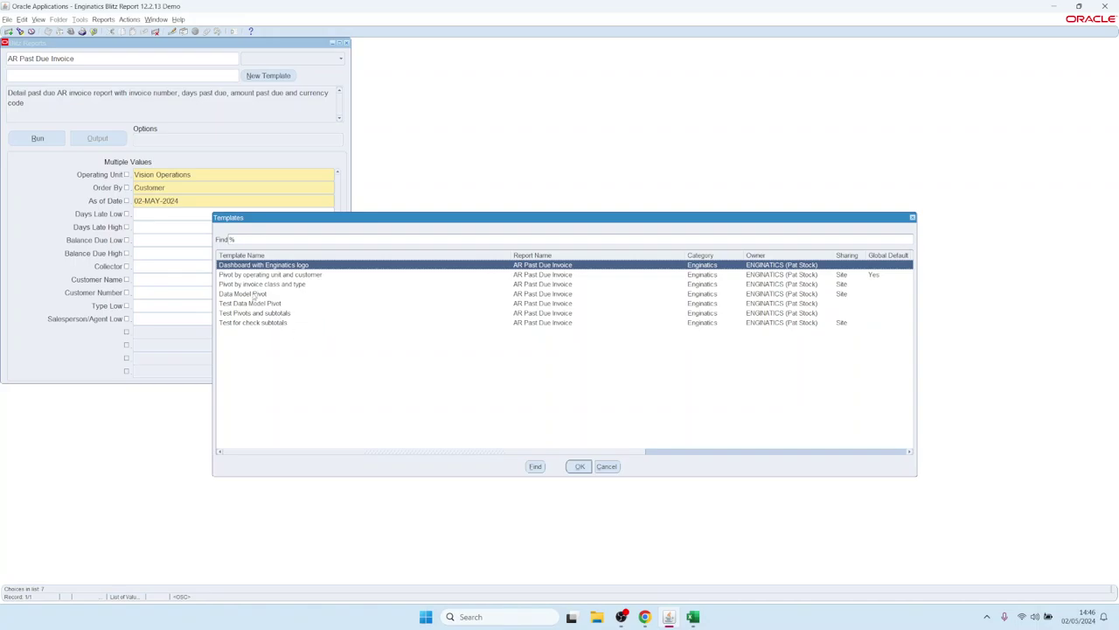
double_click(251, 266)
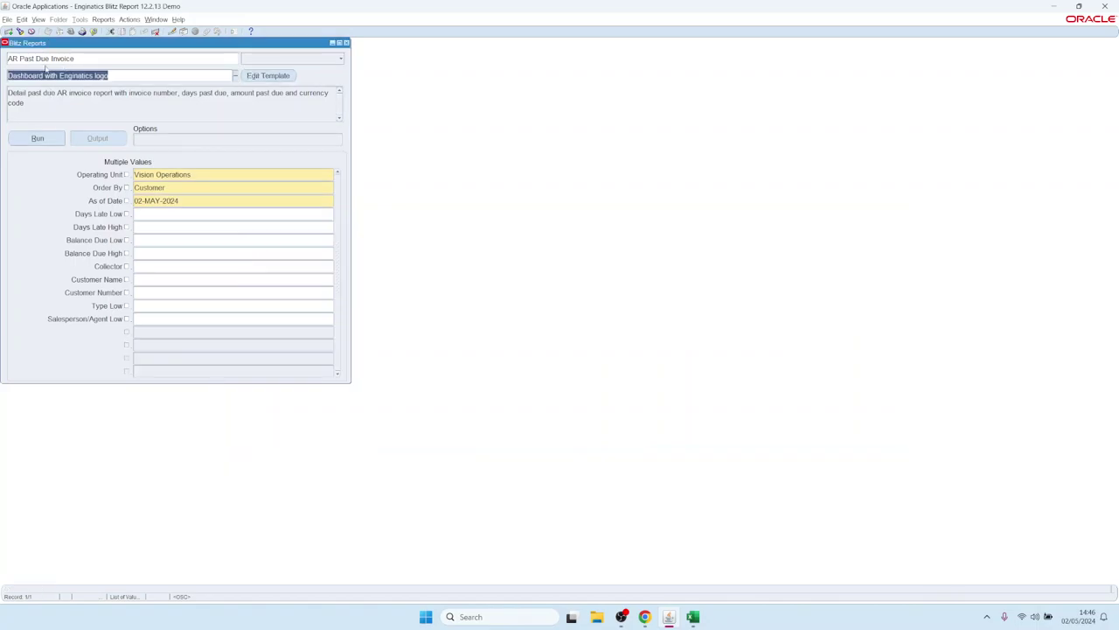
- Run the templated report and look through the AR Past Due Invoice, Sheet1 and Pivot-Dashboard with Enginatics sheets of its Excel output
left_click(37, 138)
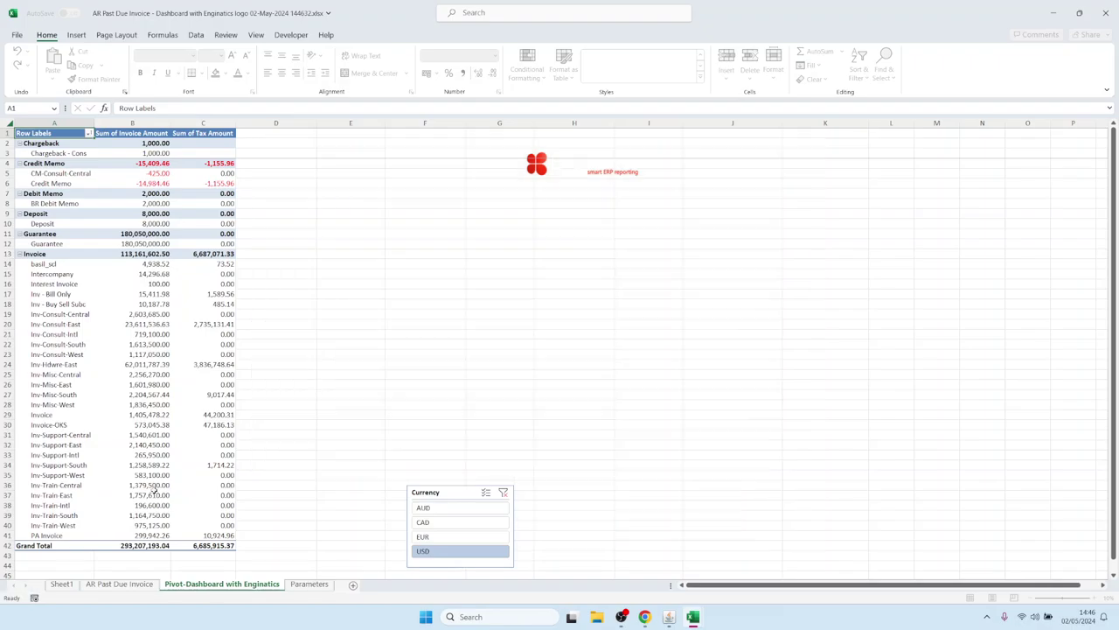
left_click(119, 583)
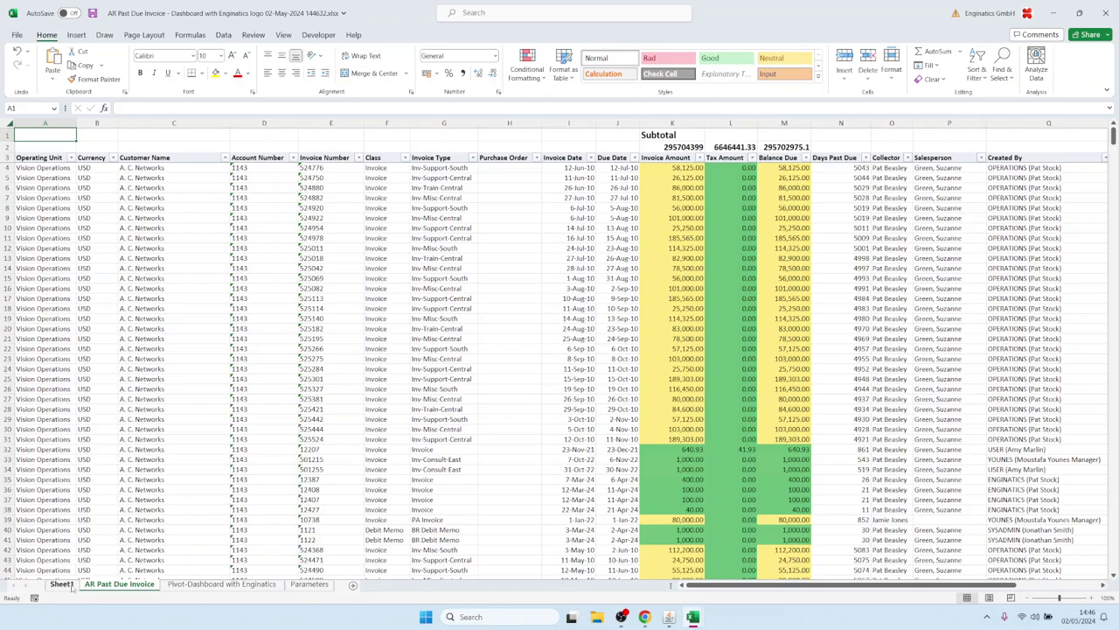
left_click(63, 583)
left_click(221, 583)
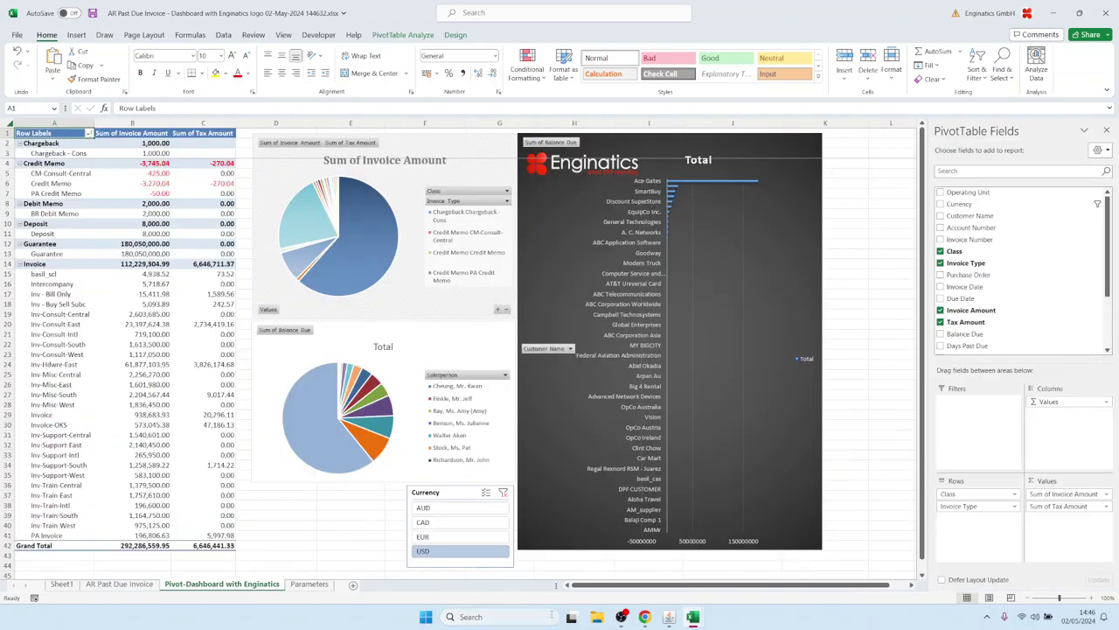
- Switch back to Oracle Applications, clear the template and run the AR Past Due Invoice report without one
mouse_move(669, 616)
left_click(669, 550)
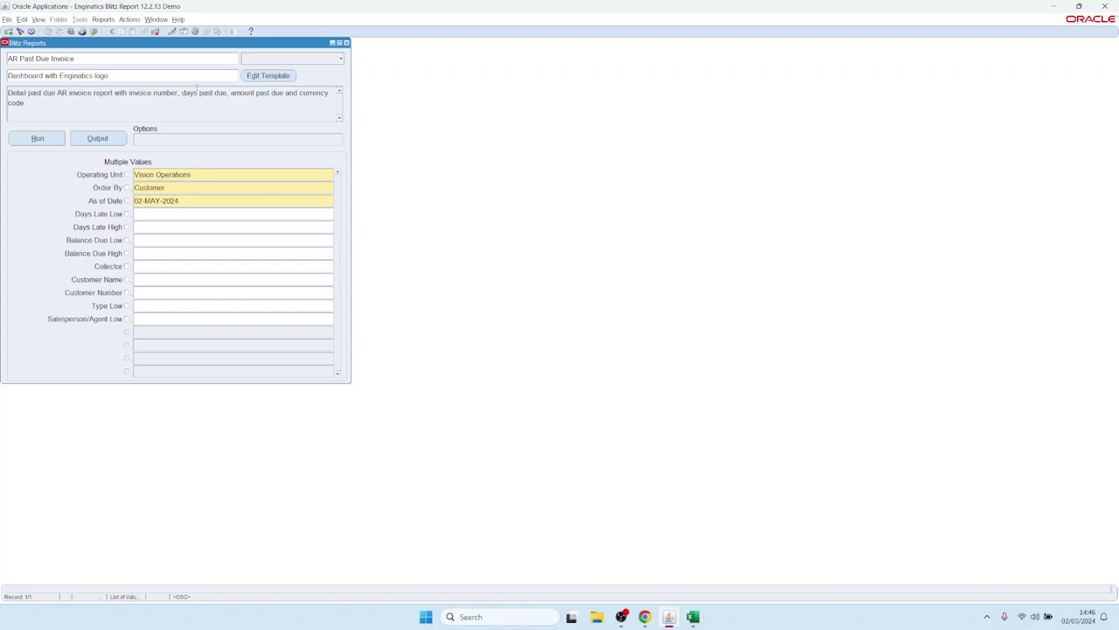
left_click(187, 76)
key("shift+Home")
key("Delete")
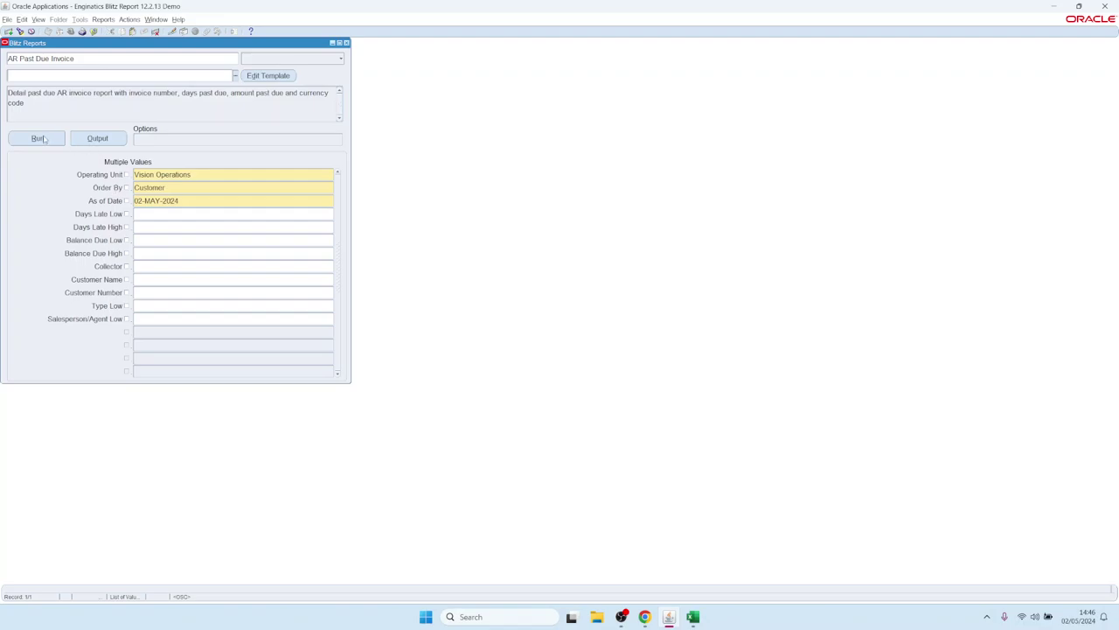
left_click(41, 139)
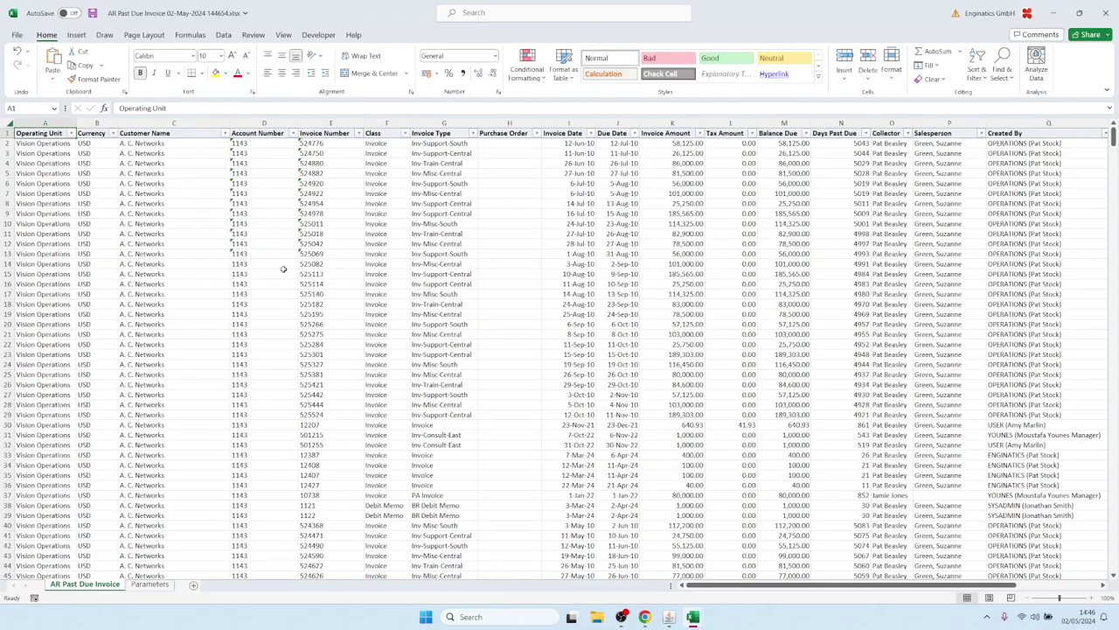
- Switch back to Oracle Applications and select the "Dashboard with Enginatics logo" template for the AR Past Due Invoice report
left_click_drag(285, 272, 791, 315)
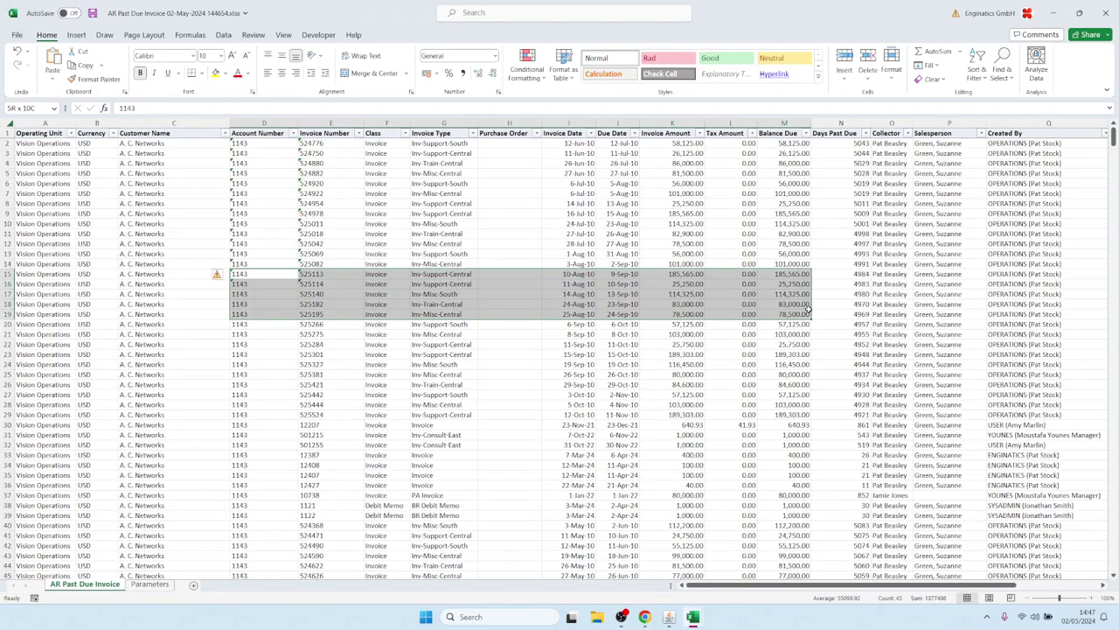
left_click(669, 616)
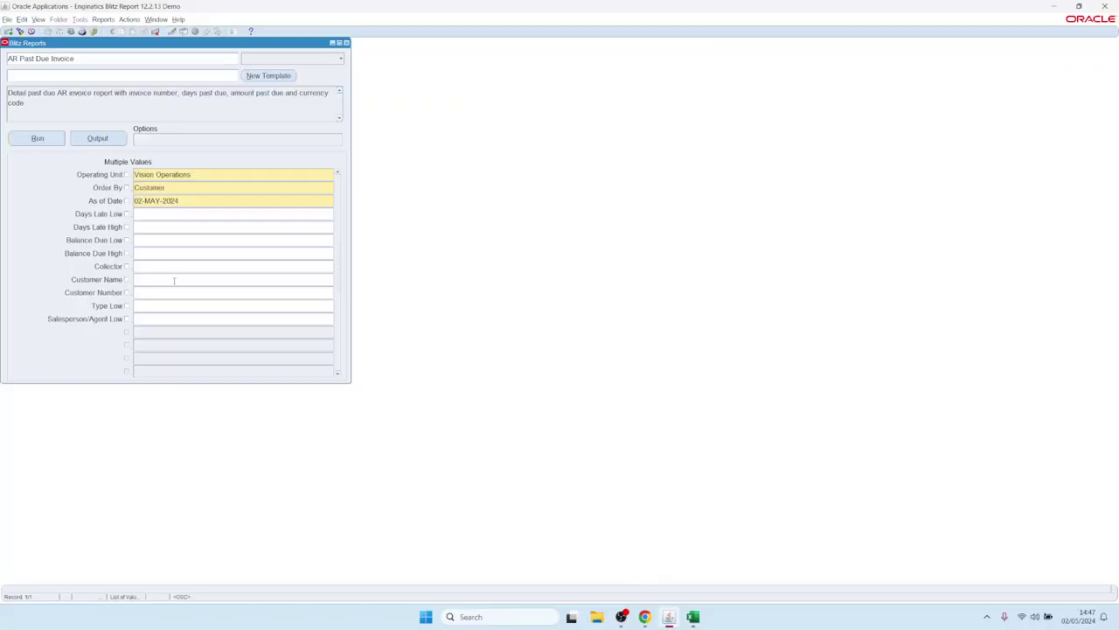
double_click(52, 76)
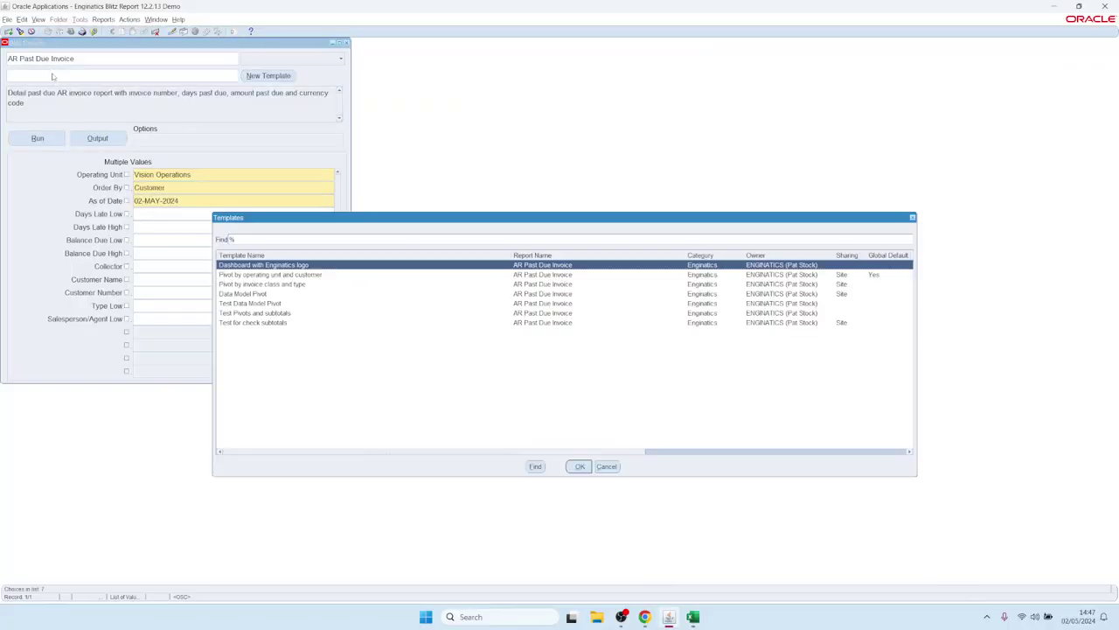
key("Return")
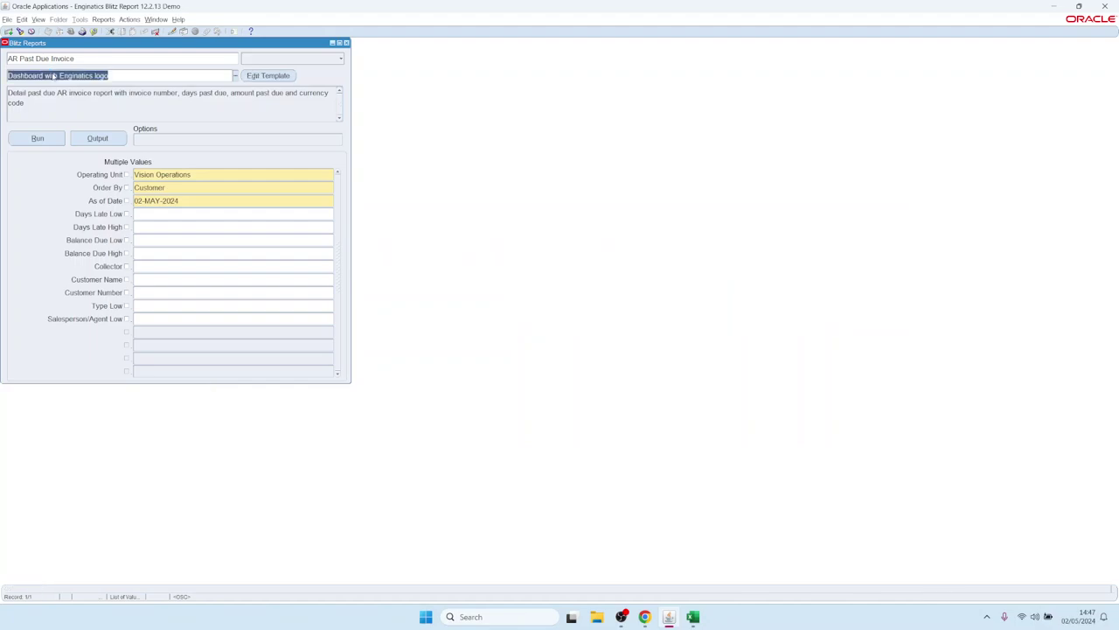
- Choose a collector from the Collector parameter's list of values and clear the choice
left_click(162, 239)
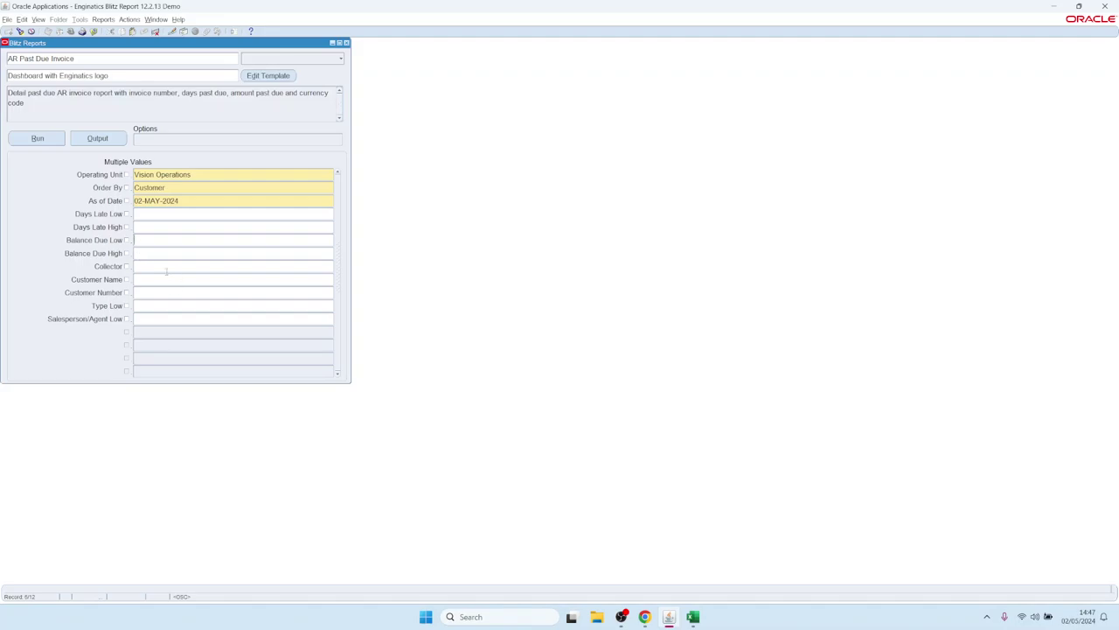
left_click(162, 266)
key("ctrl+l")
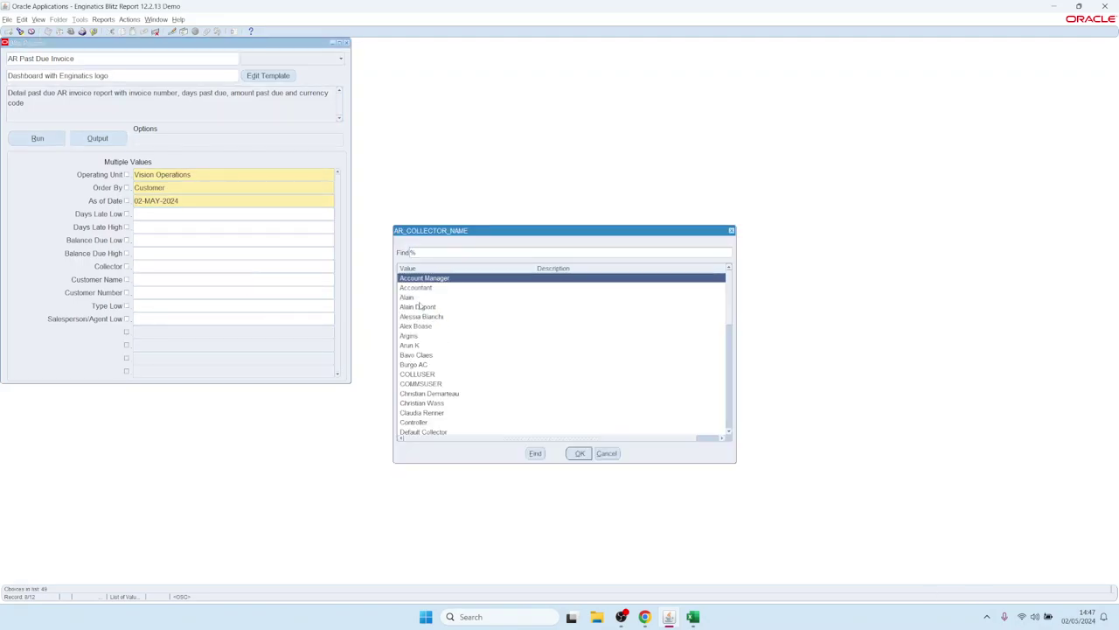
double_click(420, 307)
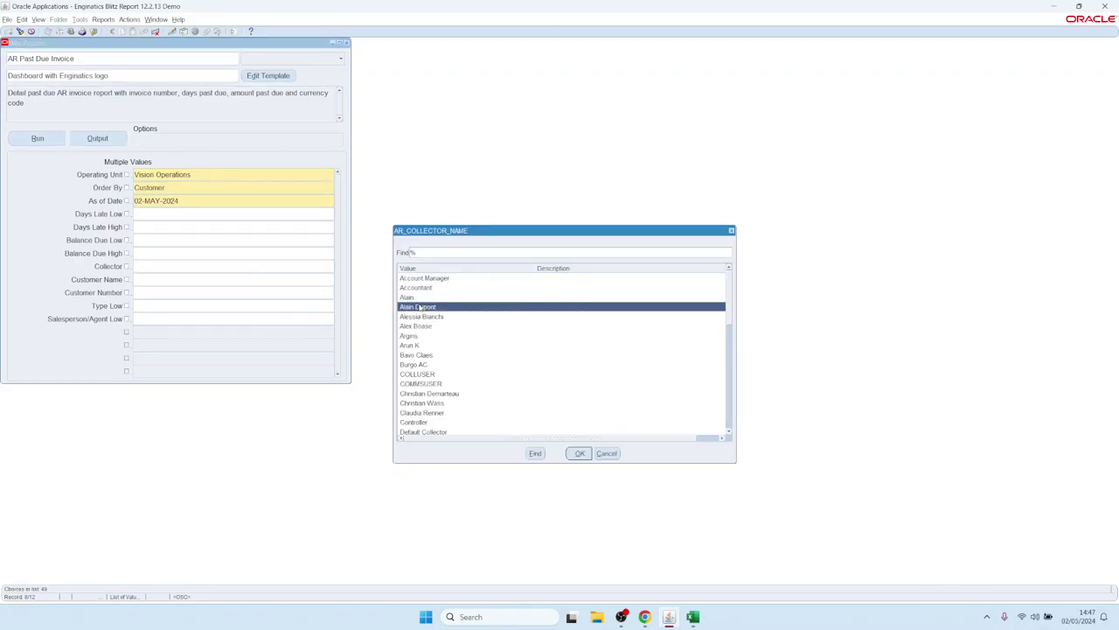
left_click(191, 266)
key("Delete")
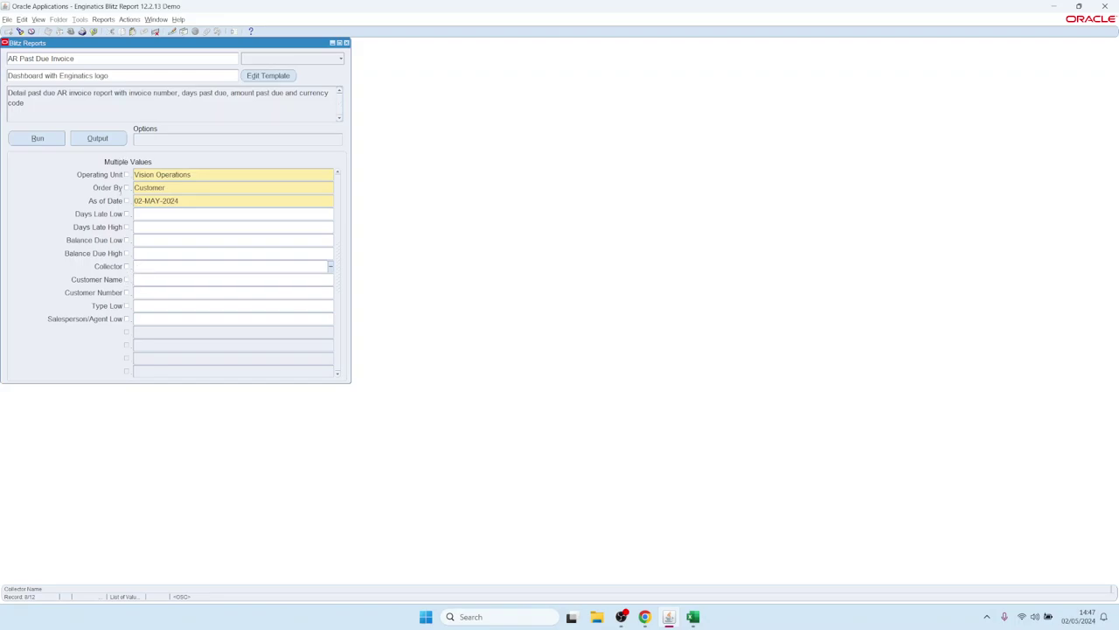
- Allow multiple values for Customer Number, pick a number from the full list and clear it
left_click(155, 290)
left_click(127, 293)
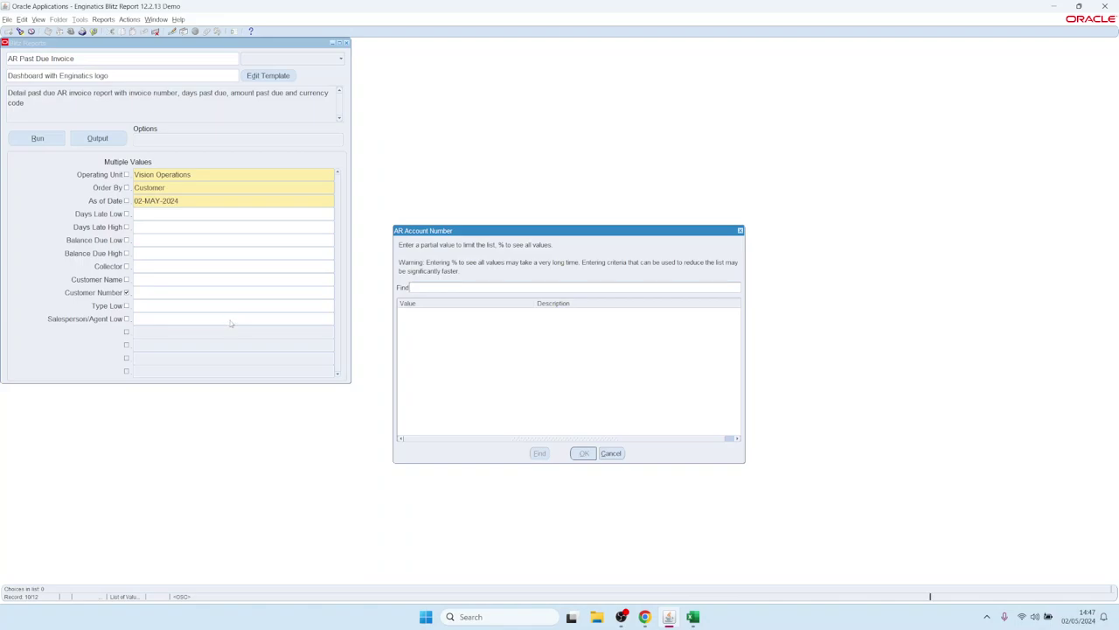
type("%")
key("Return")
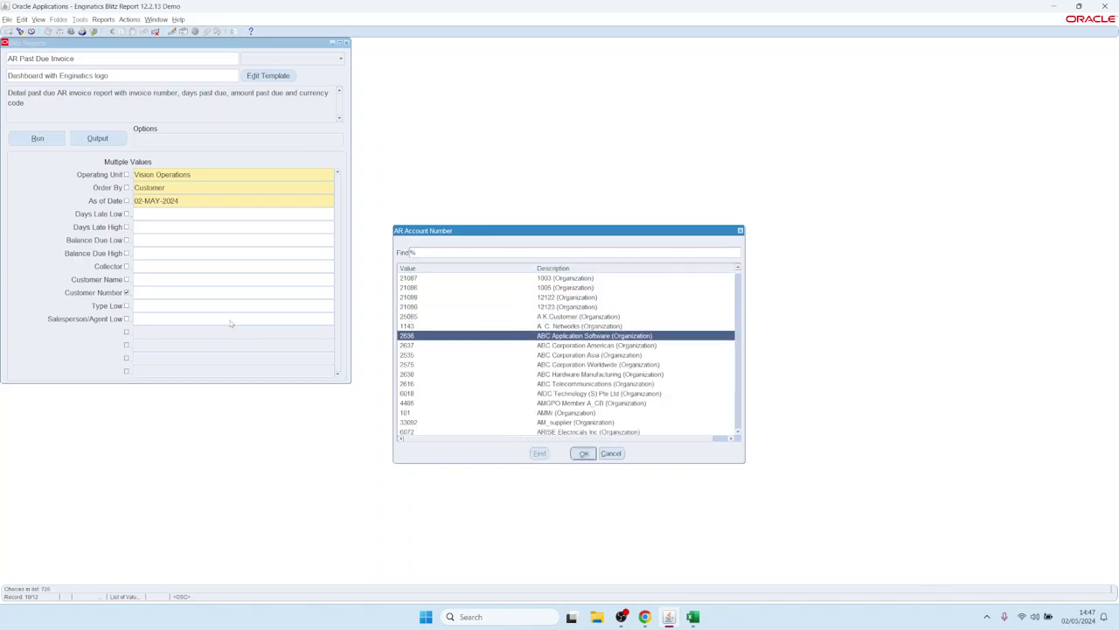
key("Return")
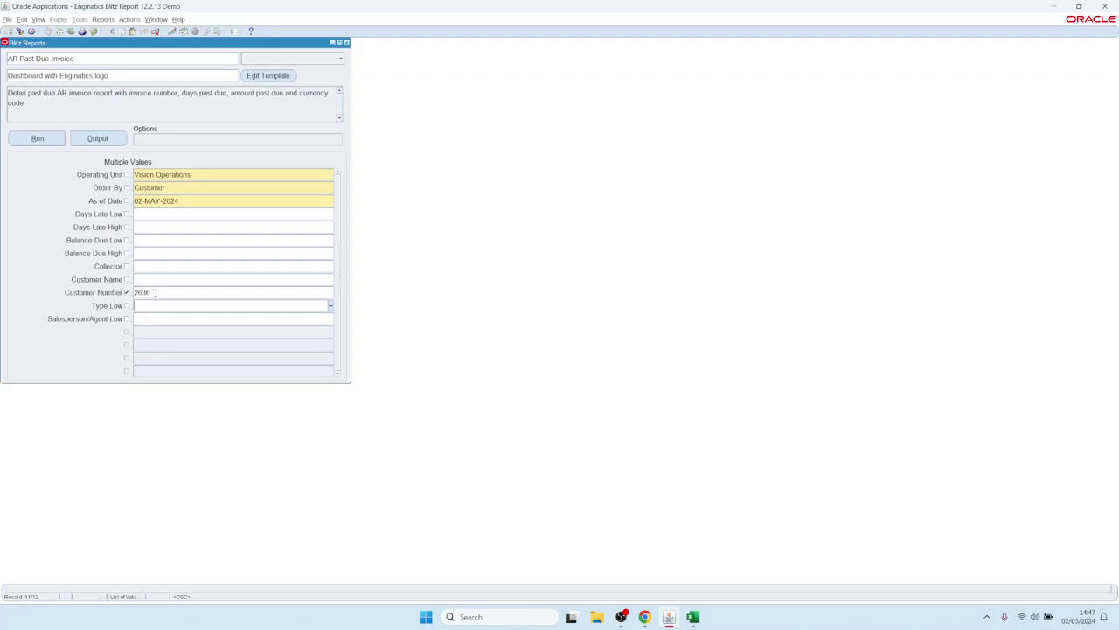
double_click(159, 292)
key("Delete")
- Allow multiple values for Customer Name and pick ABC Application Software from the full customer list
key("Up")
left_click(128, 280)
type("%")
key("Return")
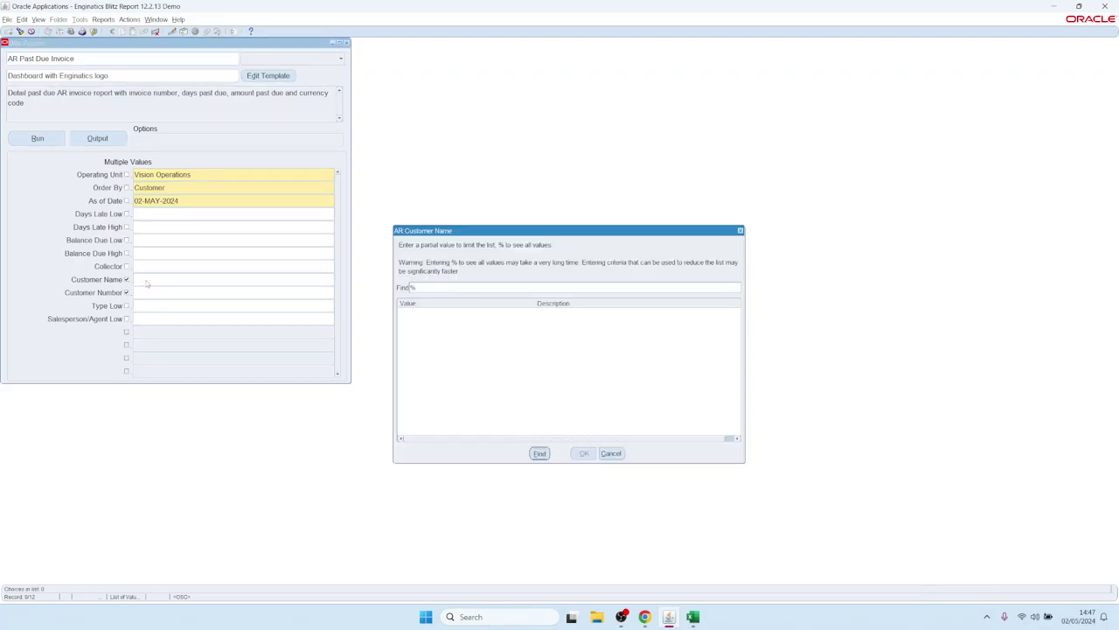
key("Down")
key("Down")
key("Down")
key("Down")
key("Down")
key("Down")
key("Return")
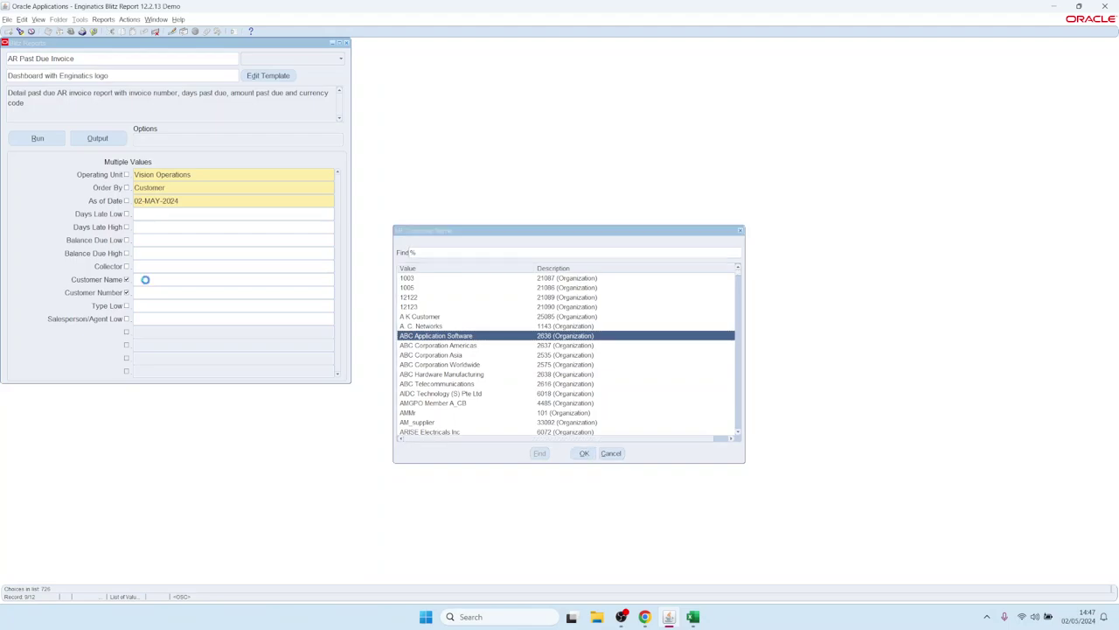
- Add ABC Telecommunications as a second value of the Customer Name parameter
double_click(184, 278)
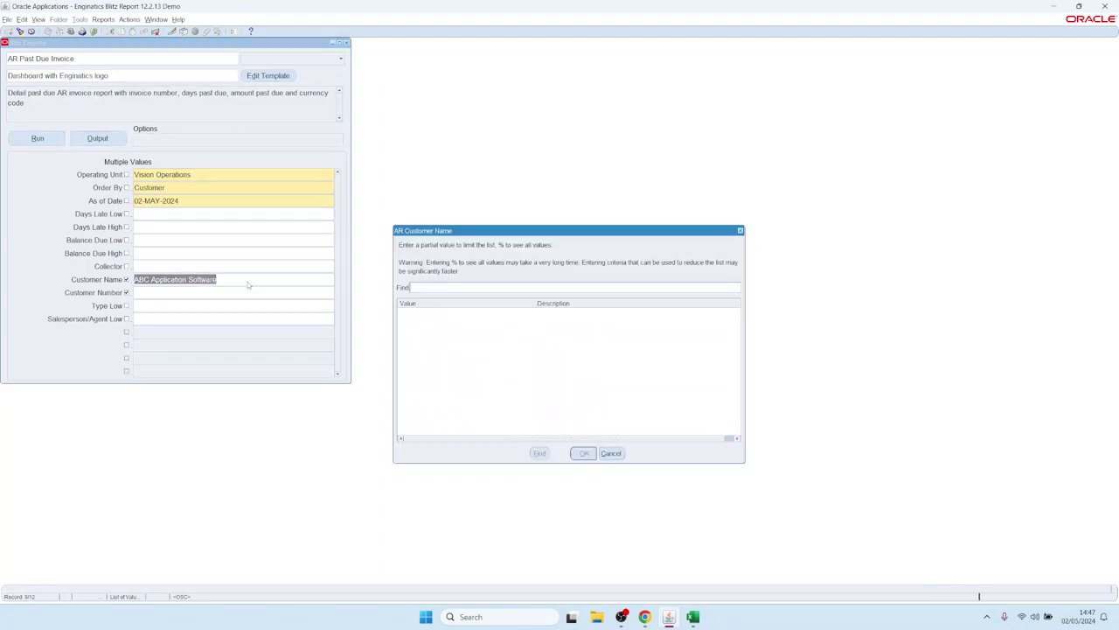
type("%")
key("Return")
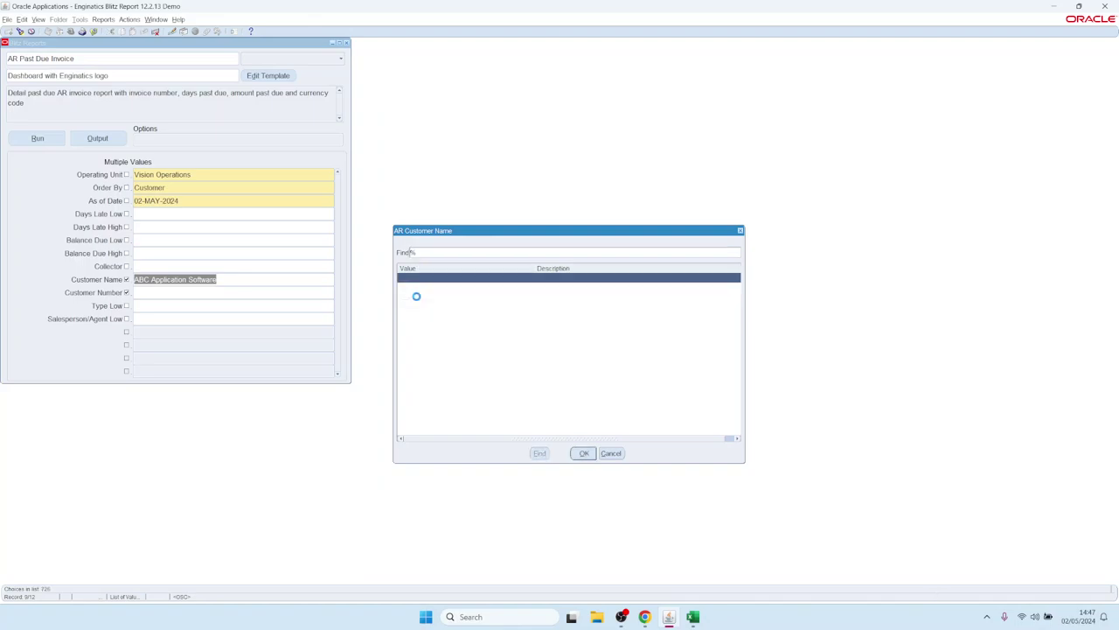
key("Down")
key("Down")
key("Down")
key("Down")
key("Down")
key("Down")
key("Down")
key("Down")
key("Down")
key("Down")
key("Down")
key("Return")
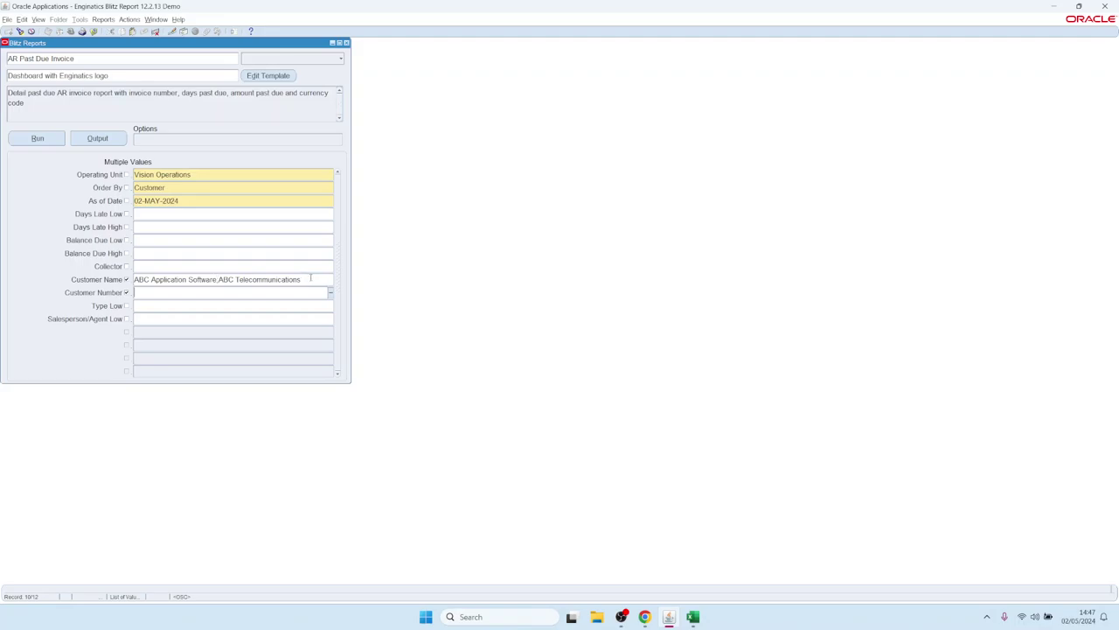
- Run the templated report for the two chosen customers and view its Pivot-Dashboard with Enginatics sheet in Excel
left_click(216, 278)
left_click(216, 279)
double_click(215, 279)
left_click(37, 140)
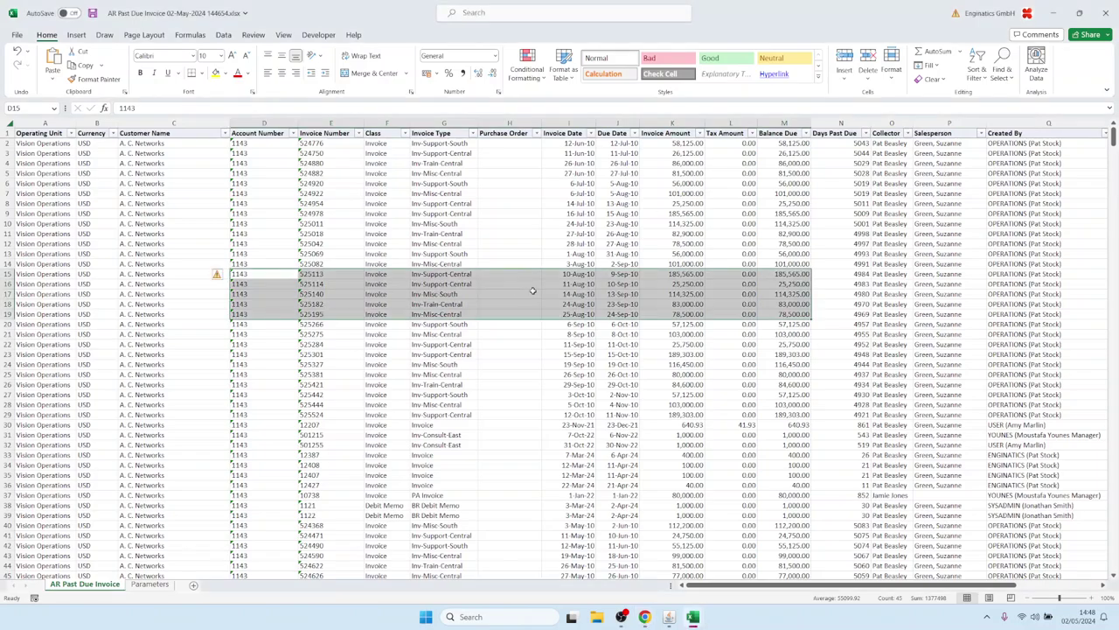
left_click(536, 223)
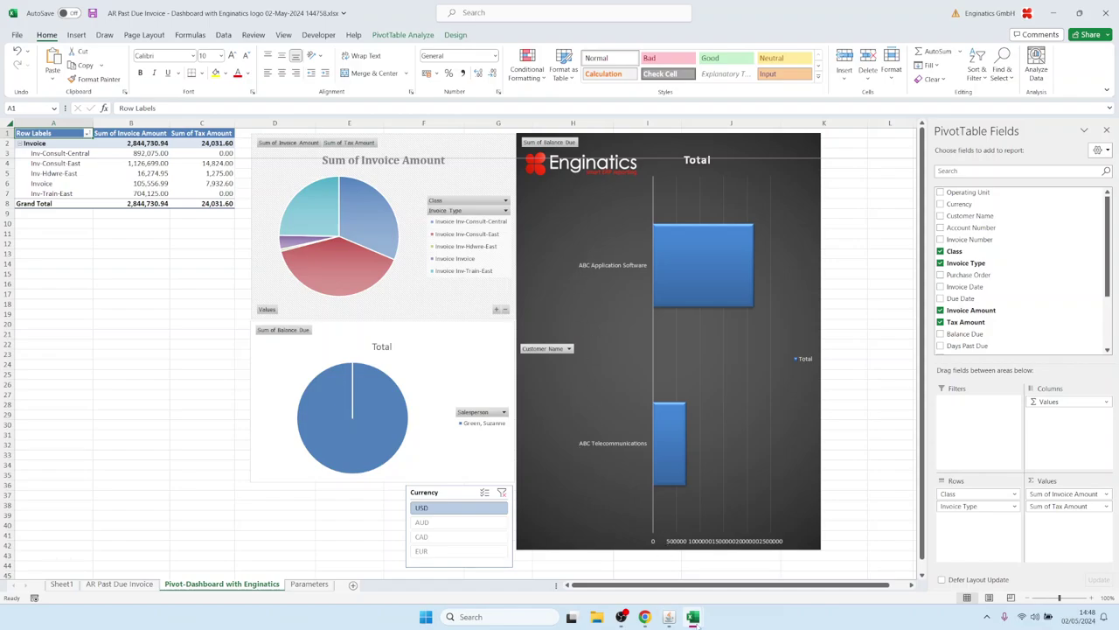
- In the earlier unfiltered dashboard workbook, copy the customer names from ABC Application Software through Ace Gates on Sheet1
mouse_move(696, 619)
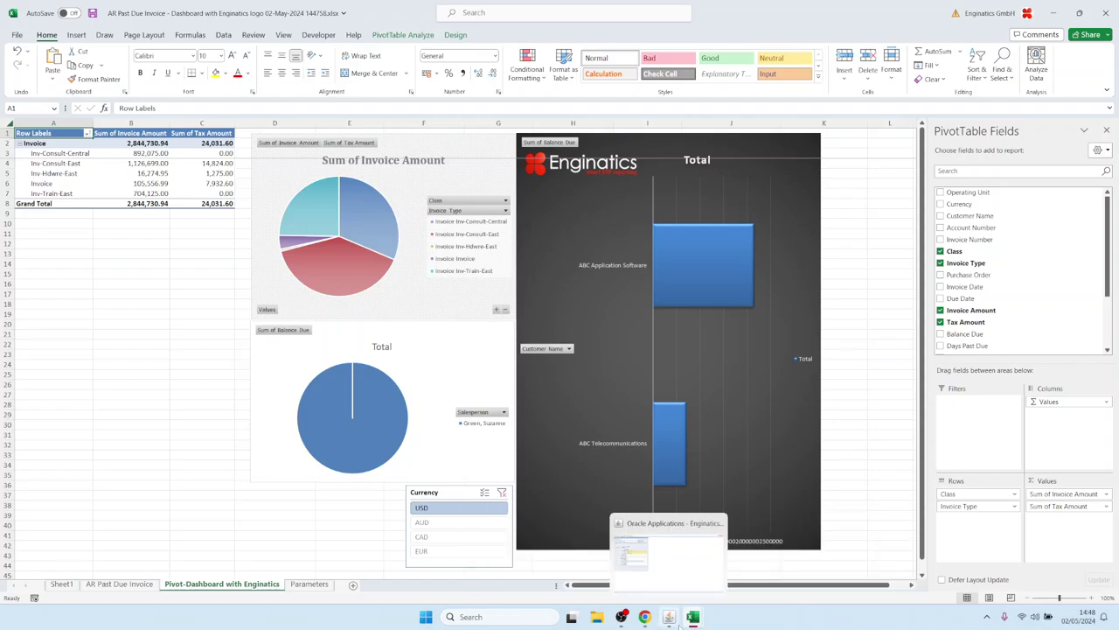
left_click(655, 547)
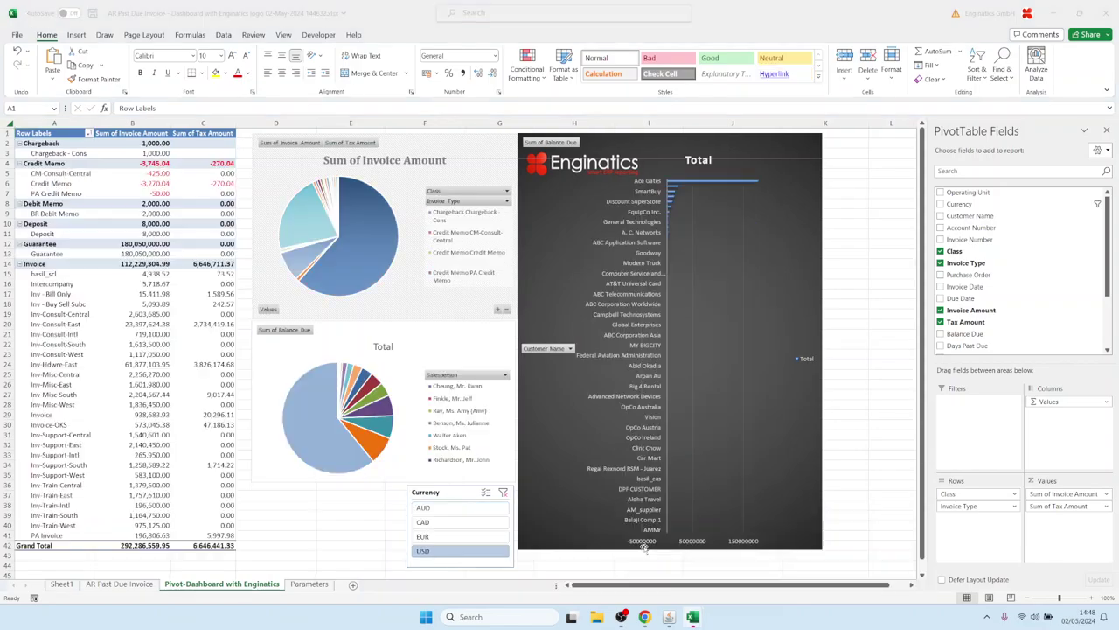
left_click(58, 584)
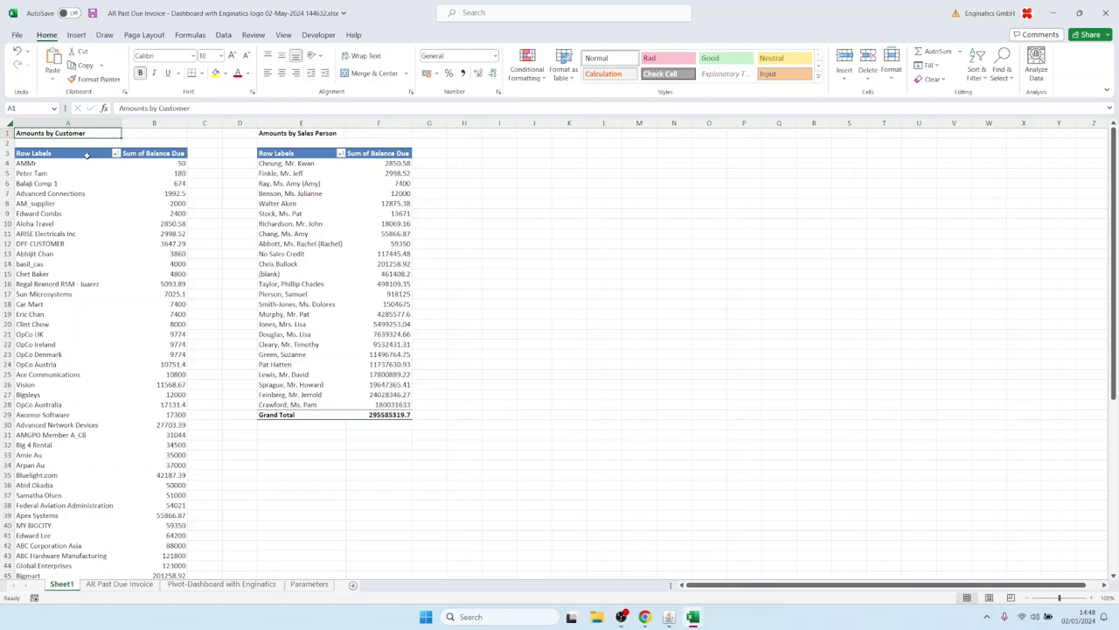
left_click(89, 394)
scroll(88, 390, "down", 14)
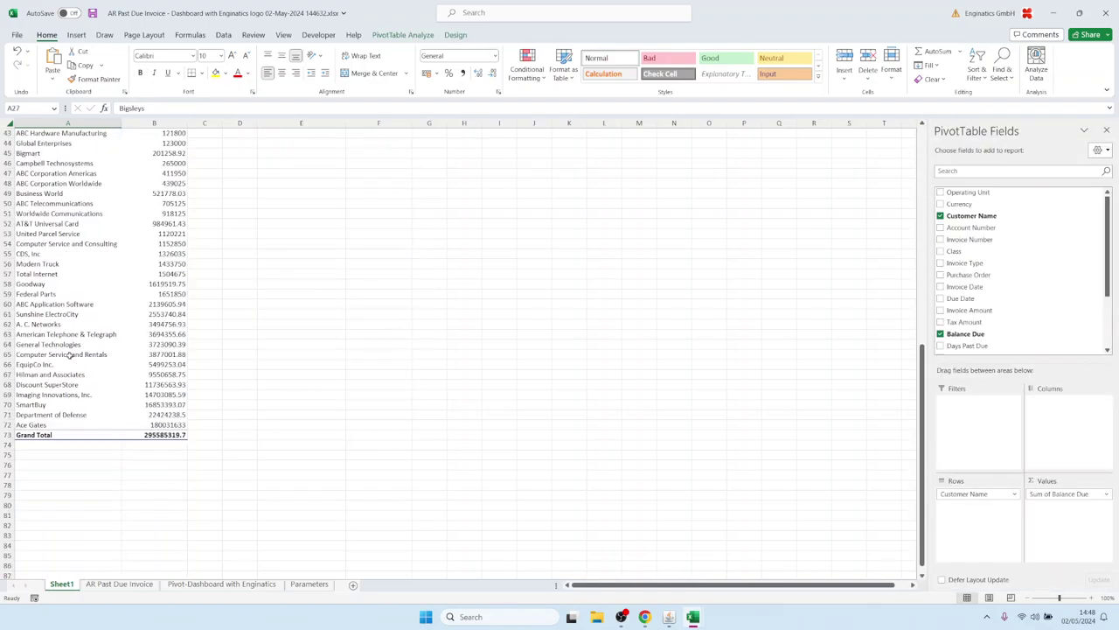
left_click_drag(52, 304, 44, 417)
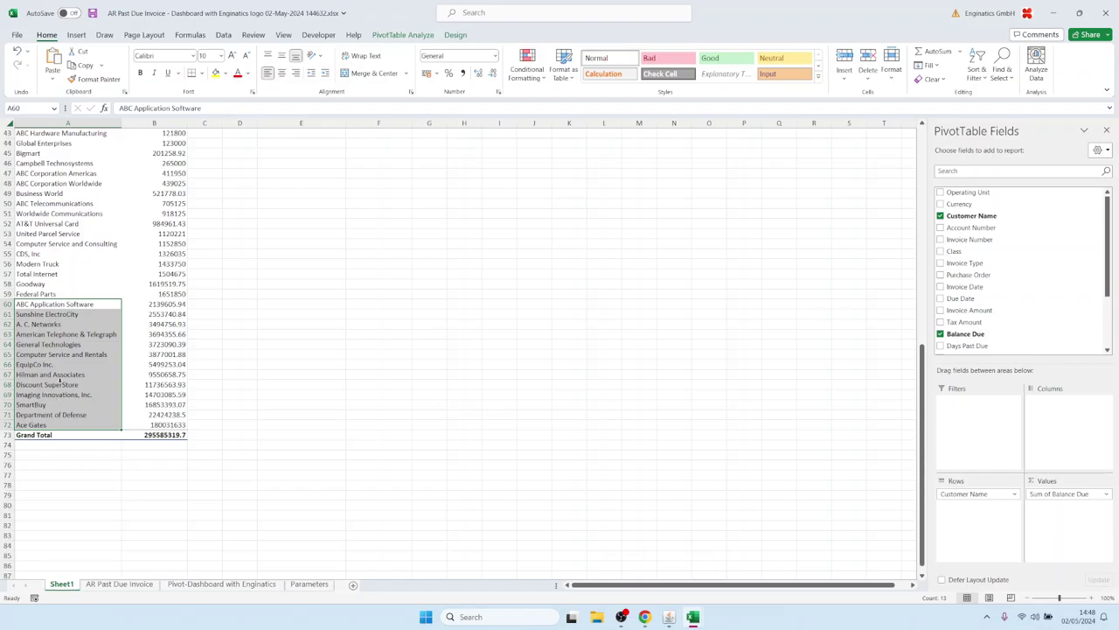
key("ctrl+c")
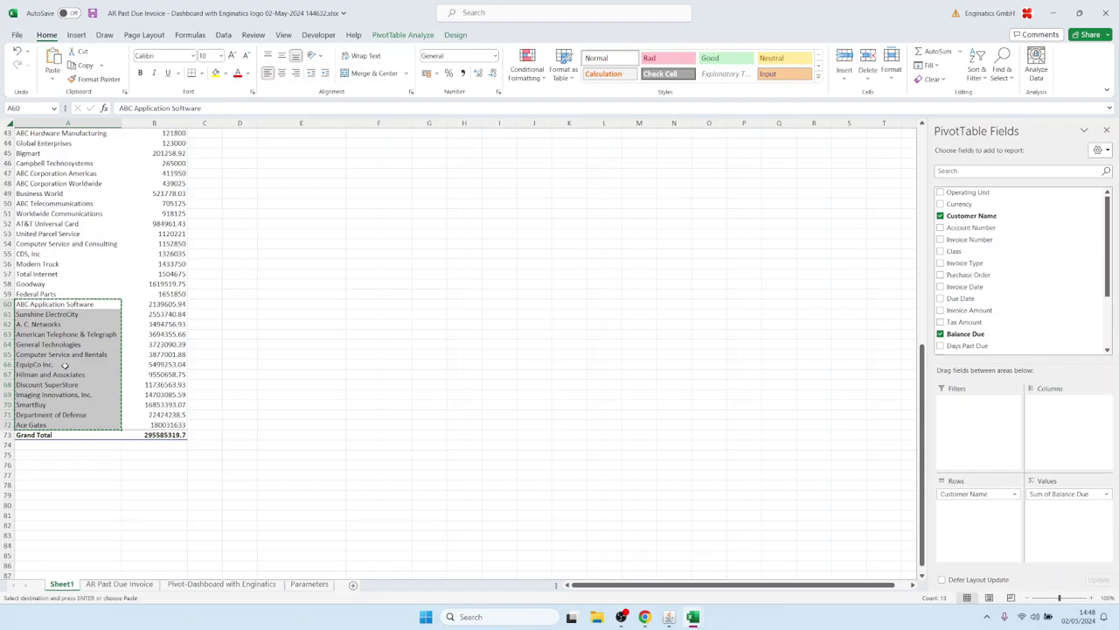
- In Oracle Applications, replace the Customer Name values with the copied customer list using the field editor and run the report
left_click(664, 619)
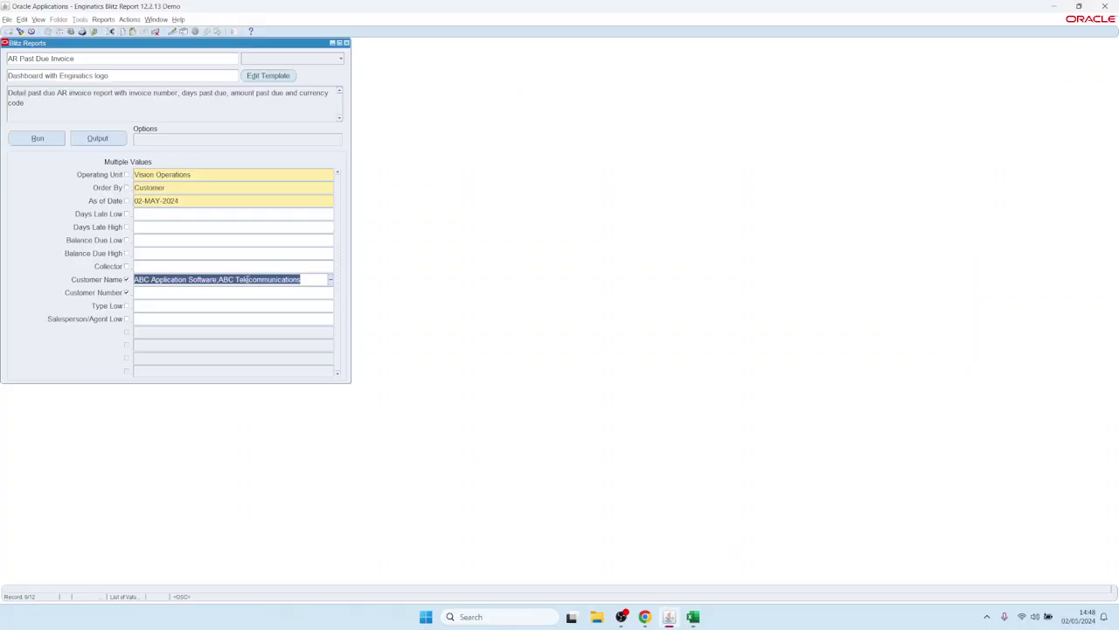
key("Delete")
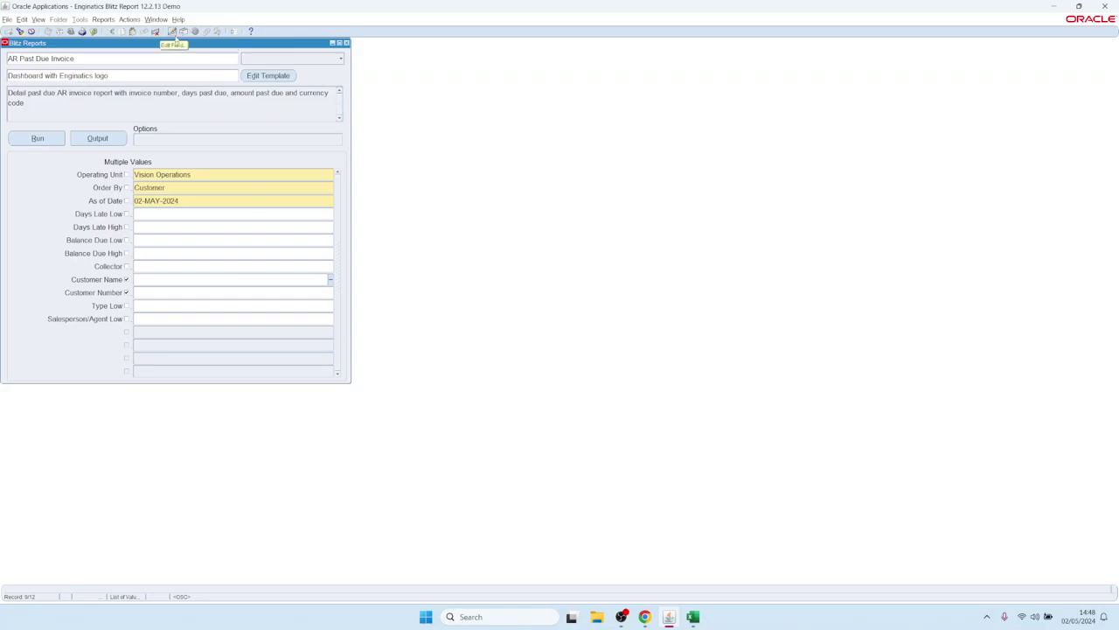
left_click(172, 32)
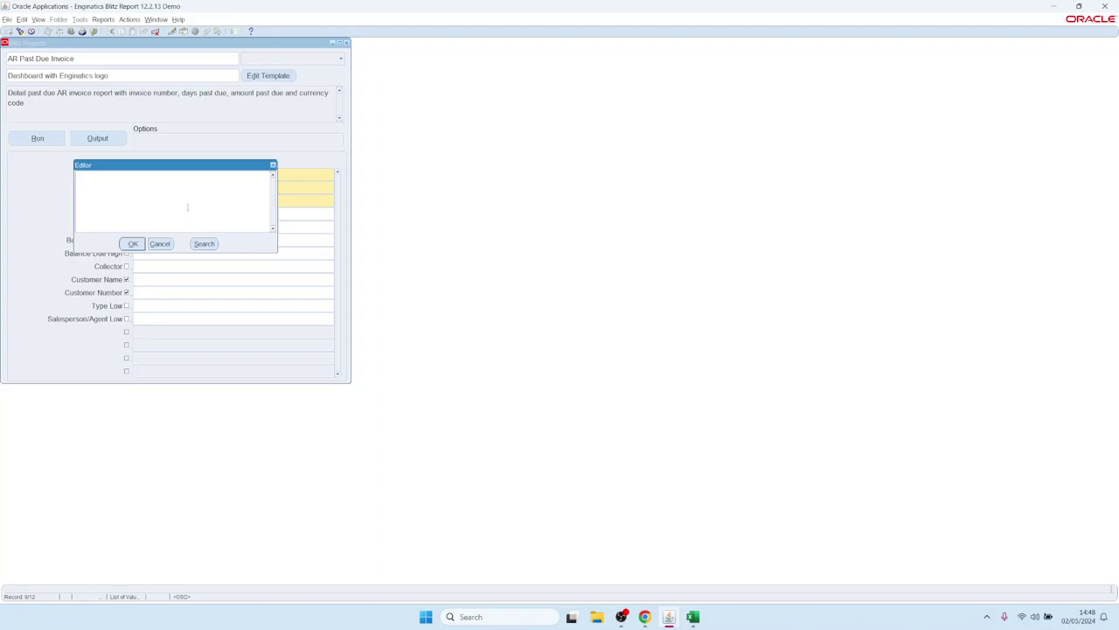
key("ctrl+v")
left_click(133, 243)
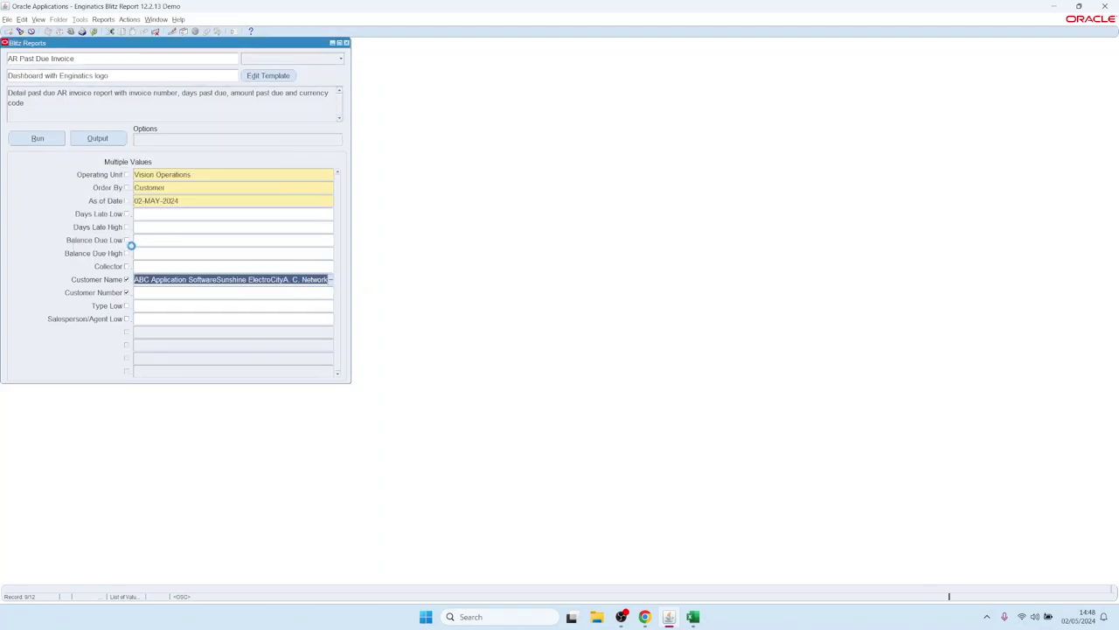
left_click(38, 140)
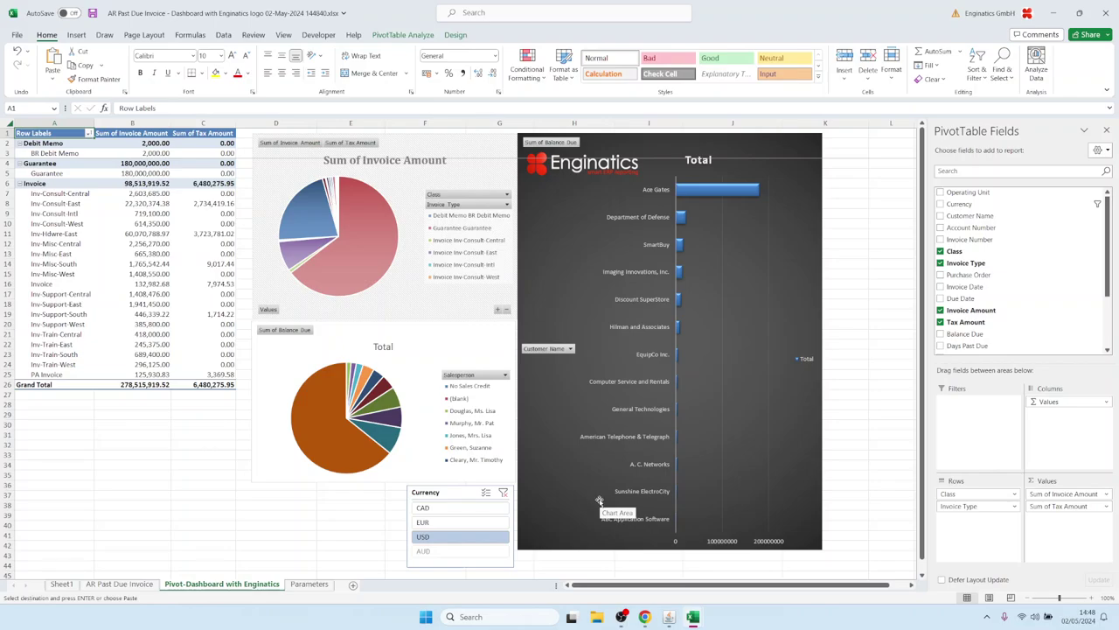
- Return to Oracle Applications and save the current report parameters as user parameter defaults
mouse_move(669, 621)
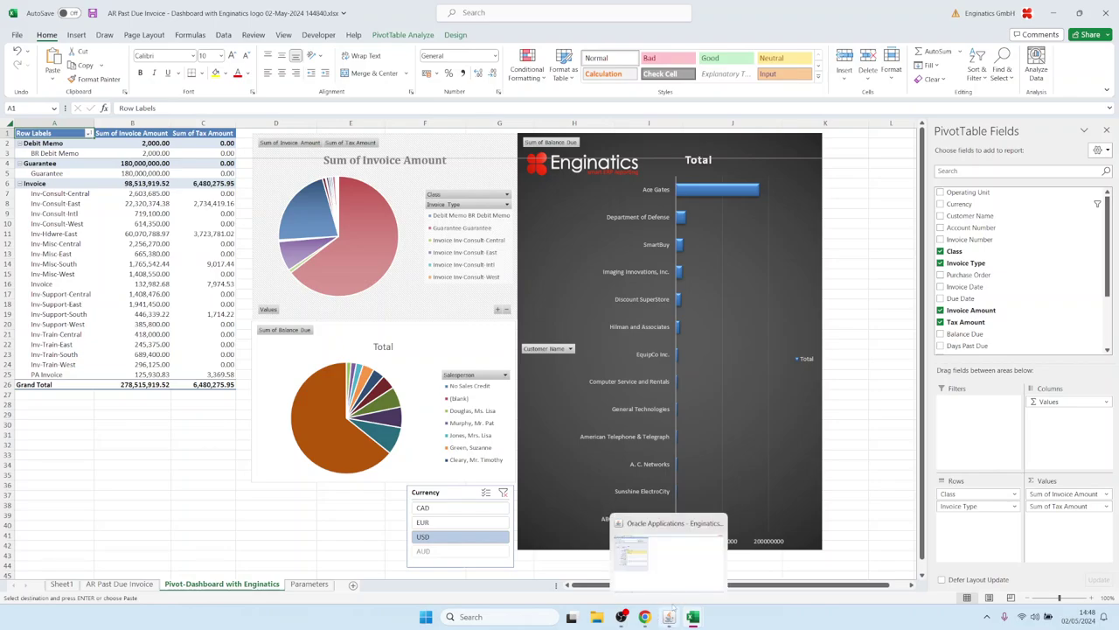
left_click(678, 564)
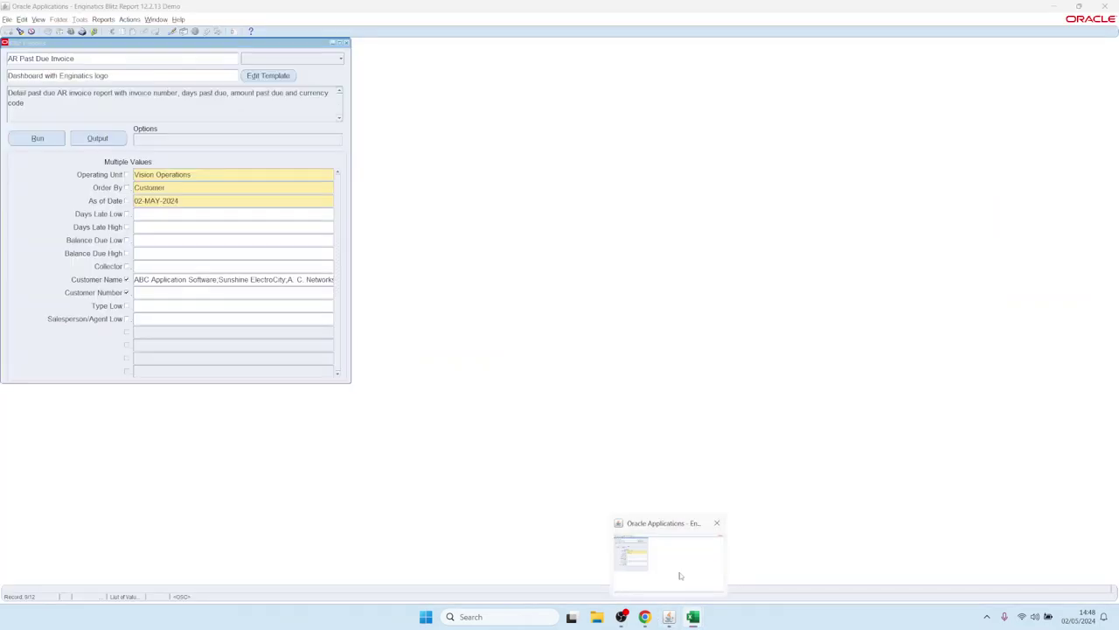
left_click(218, 238)
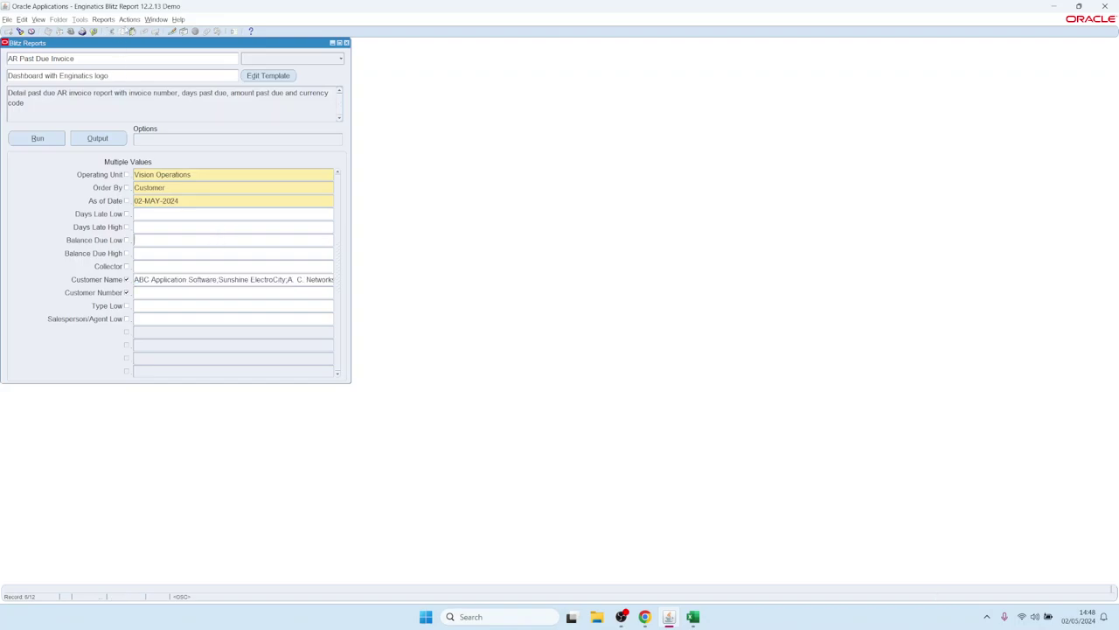
left_click(128, 19)
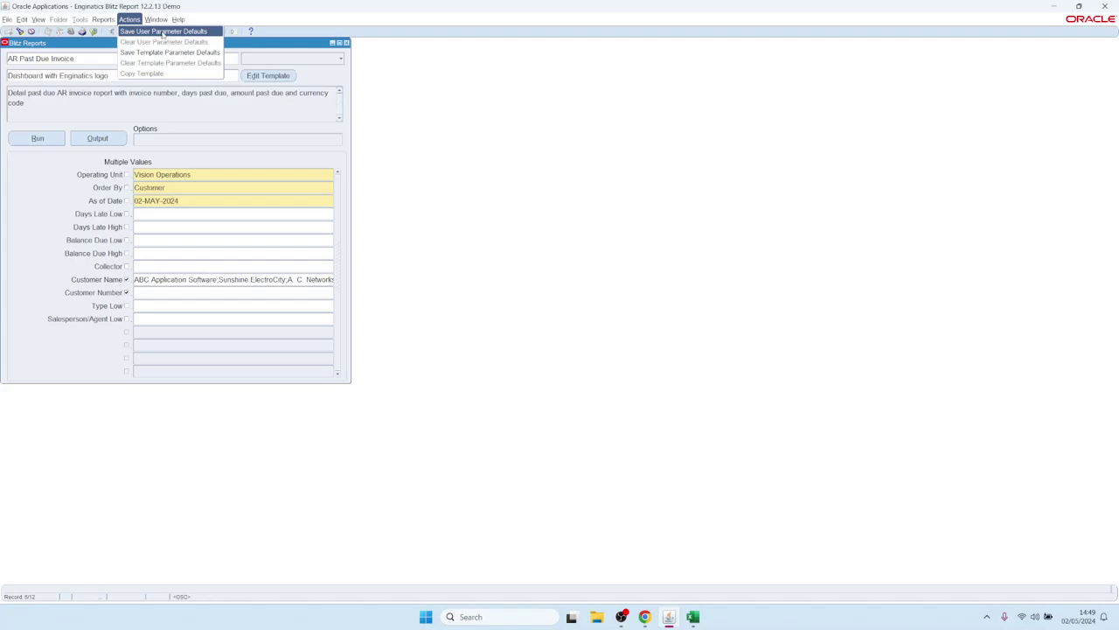
left_click(162, 31)
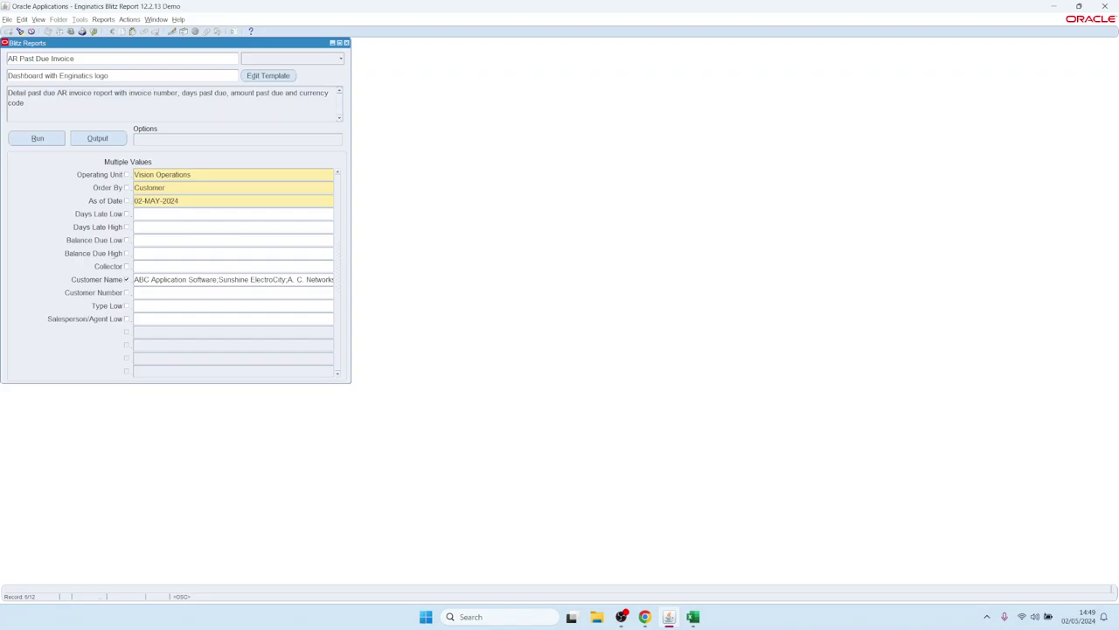
- Switch to the AR Accounting Rules Listing report and back to AR Past Due Invoice to check that the saved defaults reload
left_click(89, 59)
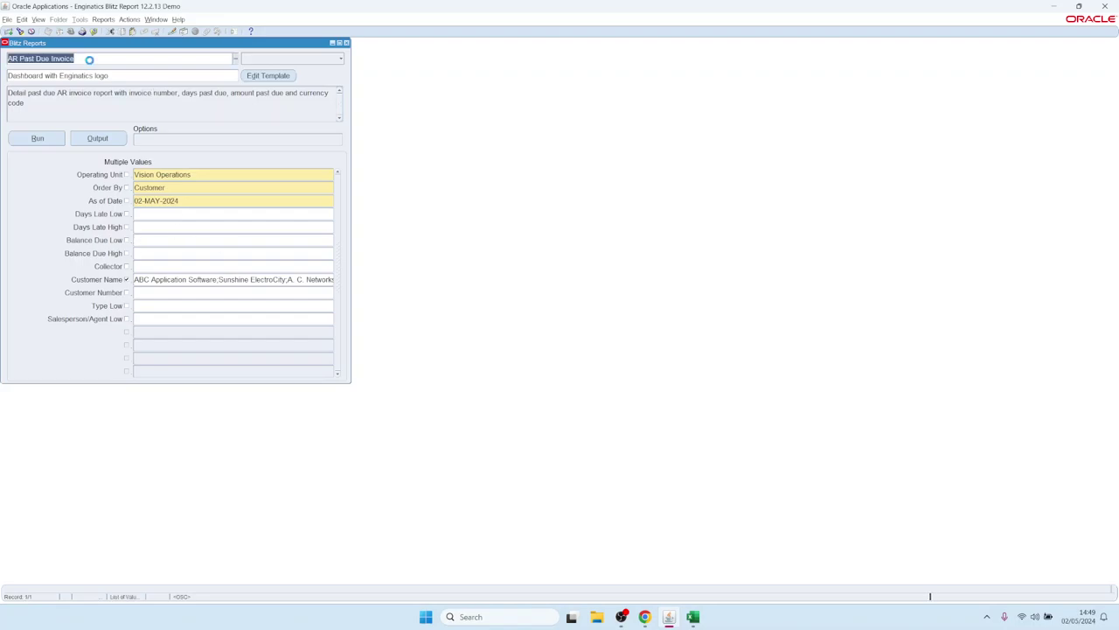
key("ctrl+l")
double_click(285, 249)
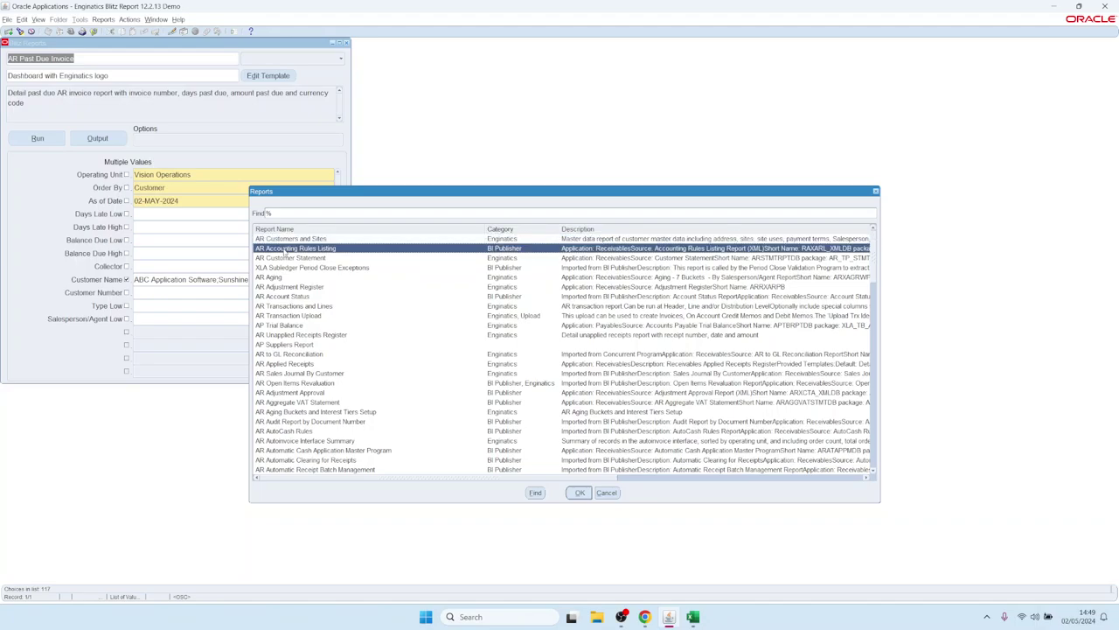
left_click(108, 58)
key("ctrl+l")
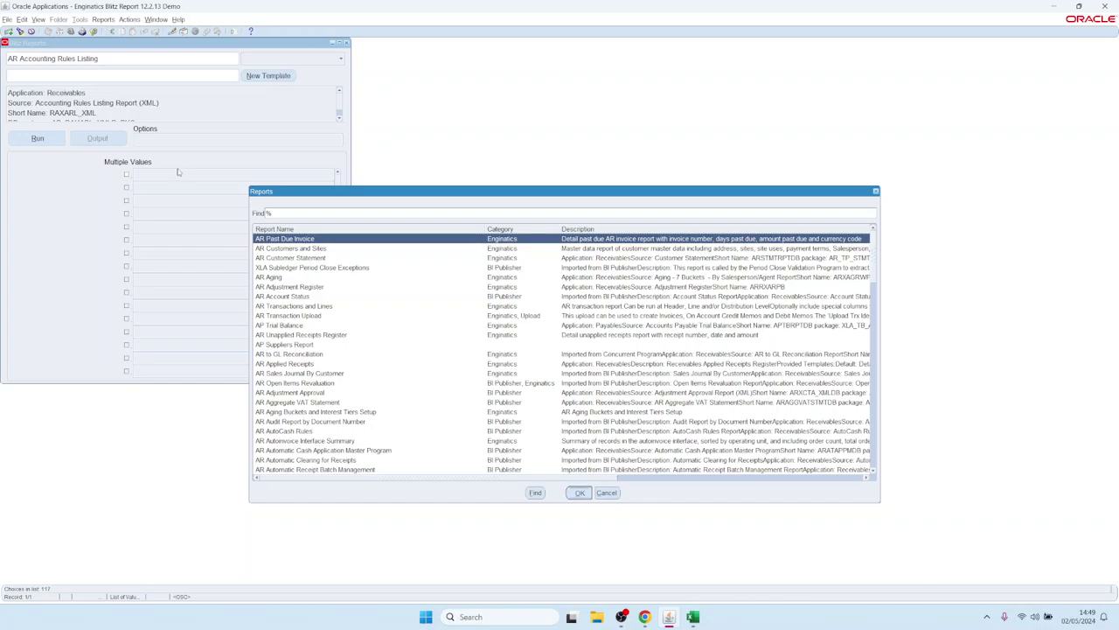
key("Return")
- Inspect the reloaded Customer Name values and clear the user parameter defaults of the AR Past Due Invoice report
left_click(189, 279)
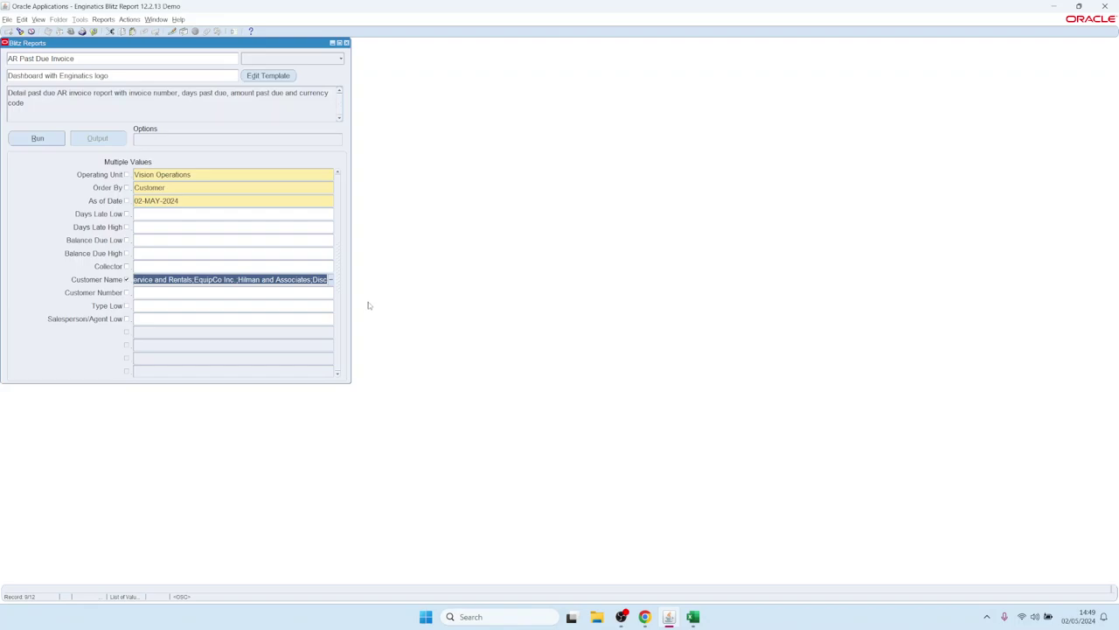
left_click(130, 19)
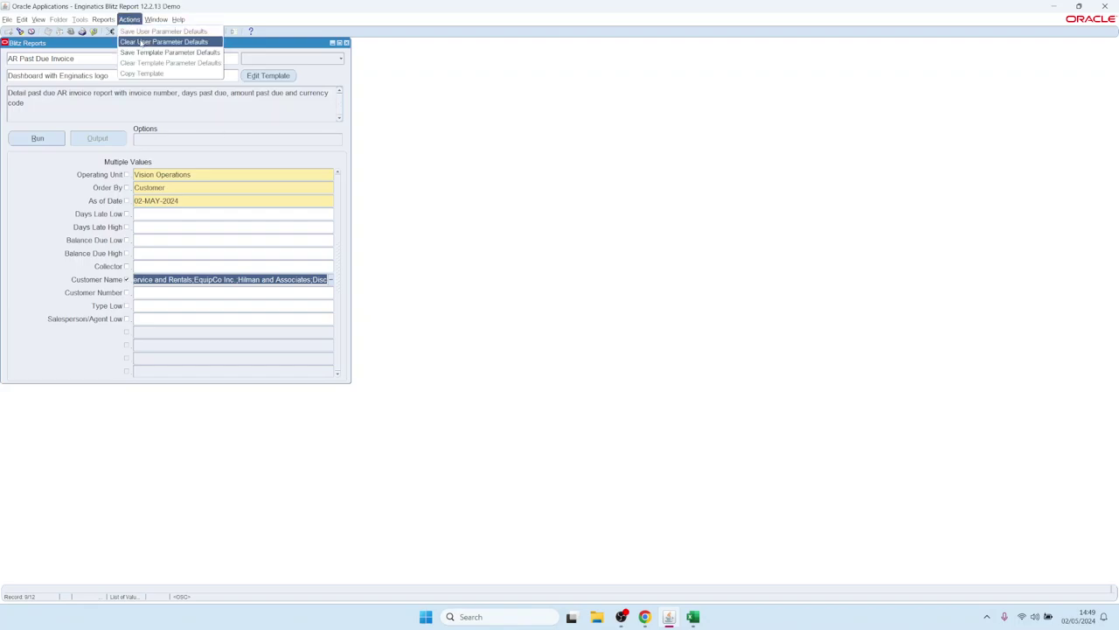
left_click(141, 42)
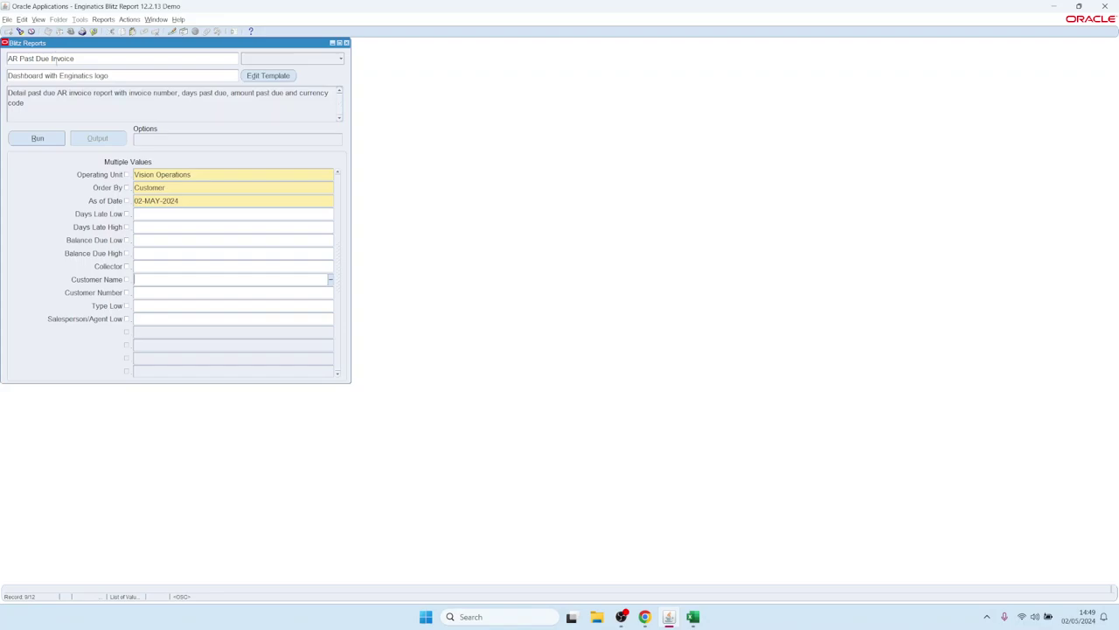
- Open the concurrent requests and find all my requests from the last 7 days
left_click(56, 59)
left_click(39, 19)
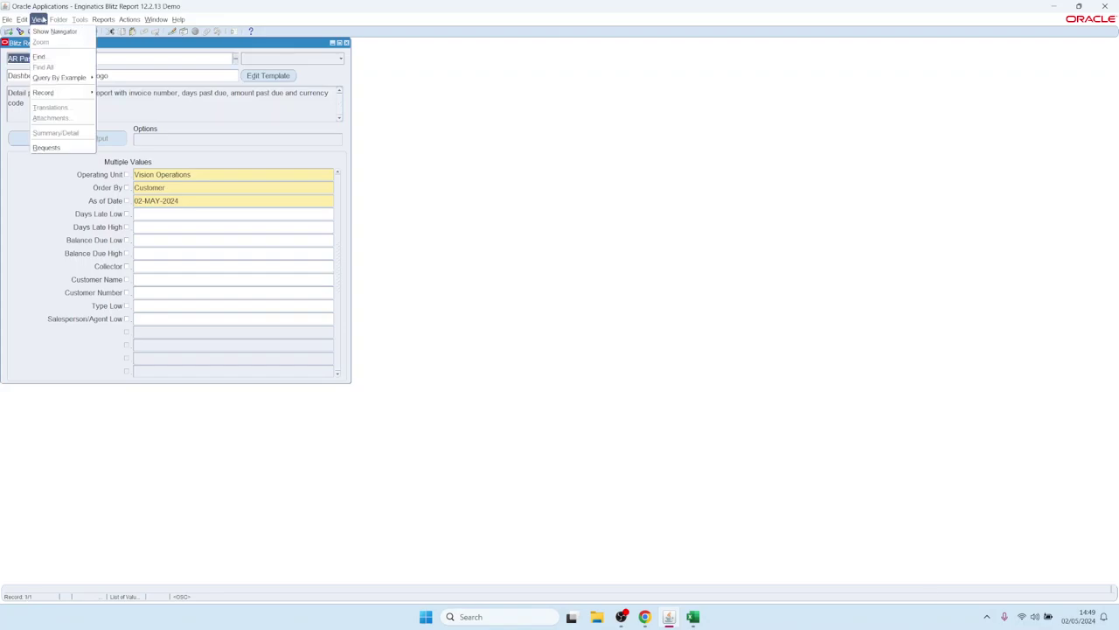
left_click(47, 148)
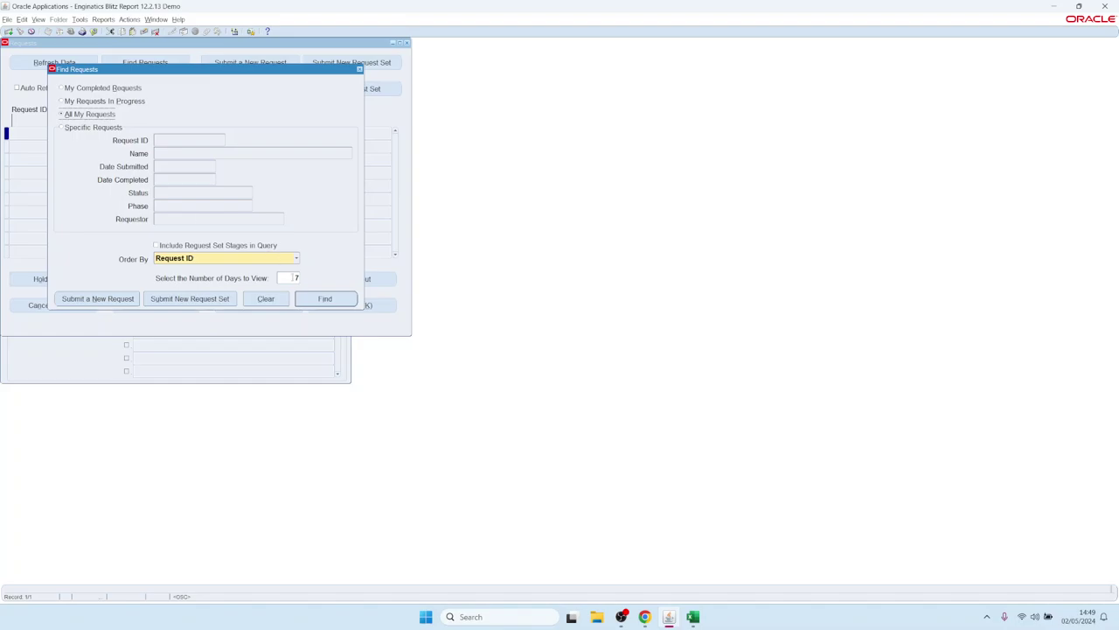
left_click(323, 298)
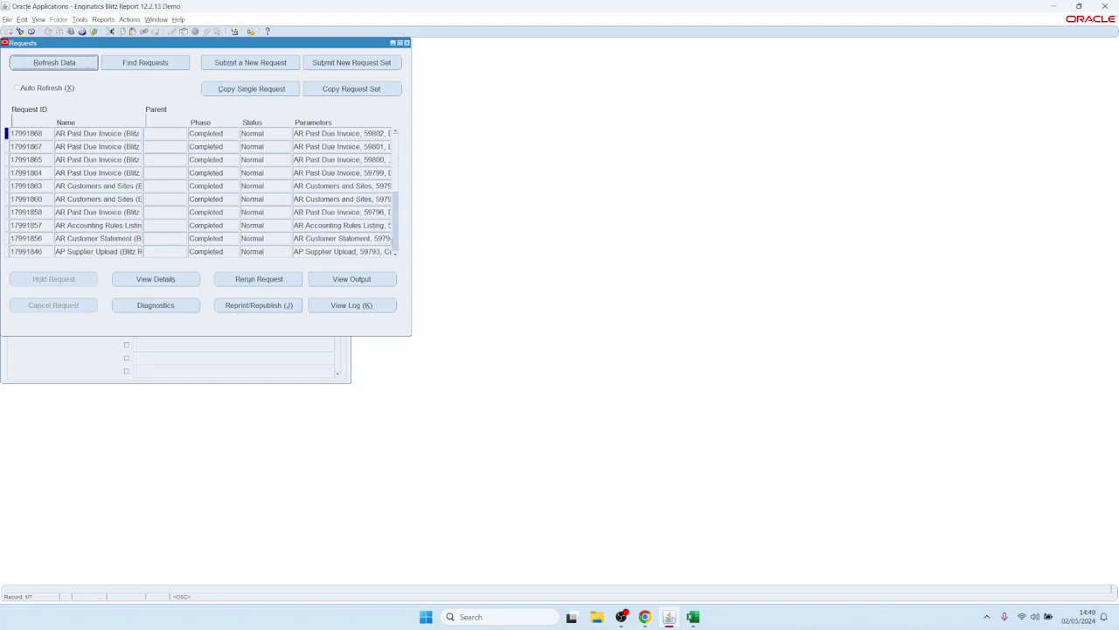
- View the output of the older AR Past Due Invoice request below the AR Aging requests, and close the resulting workbook
left_click(394, 246)
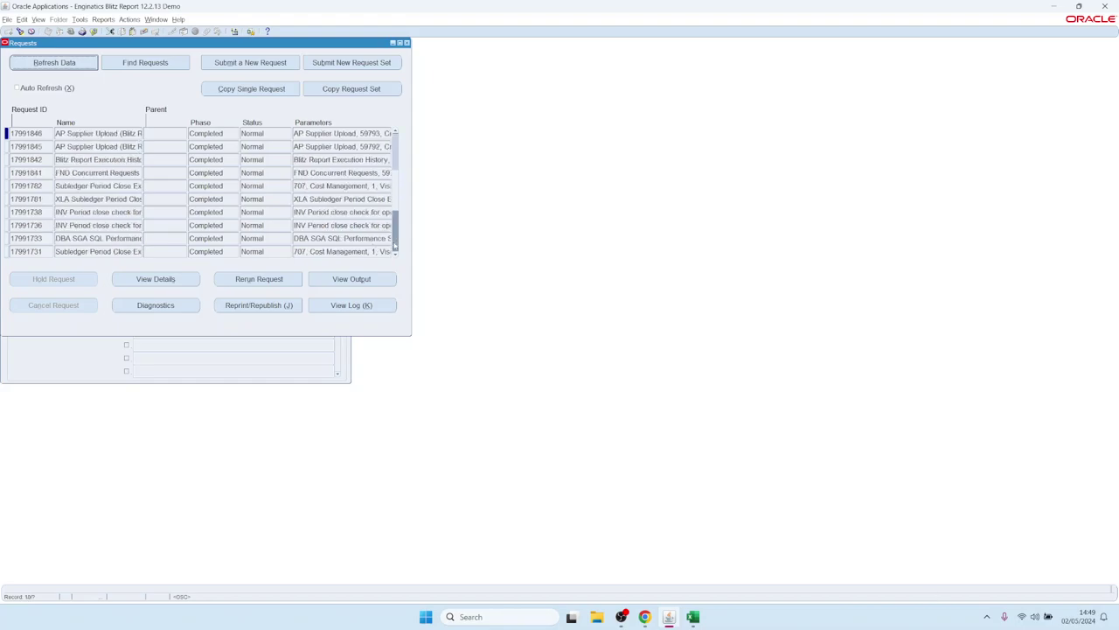
left_click(394, 247)
left_click(394, 247)
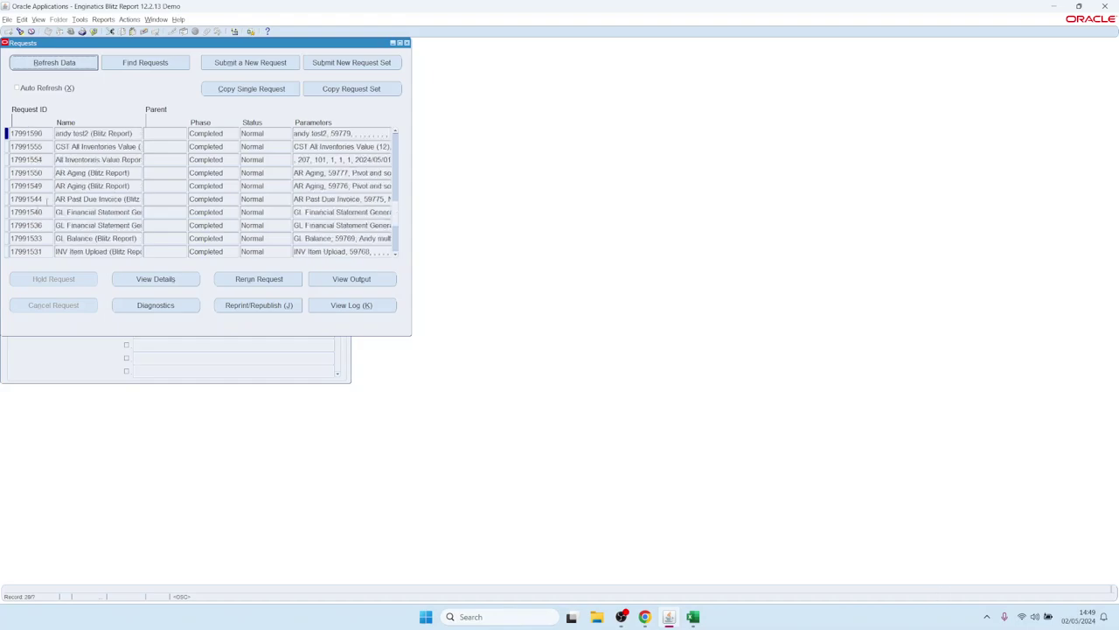
left_click(91, 198)
left_click(350, 278)
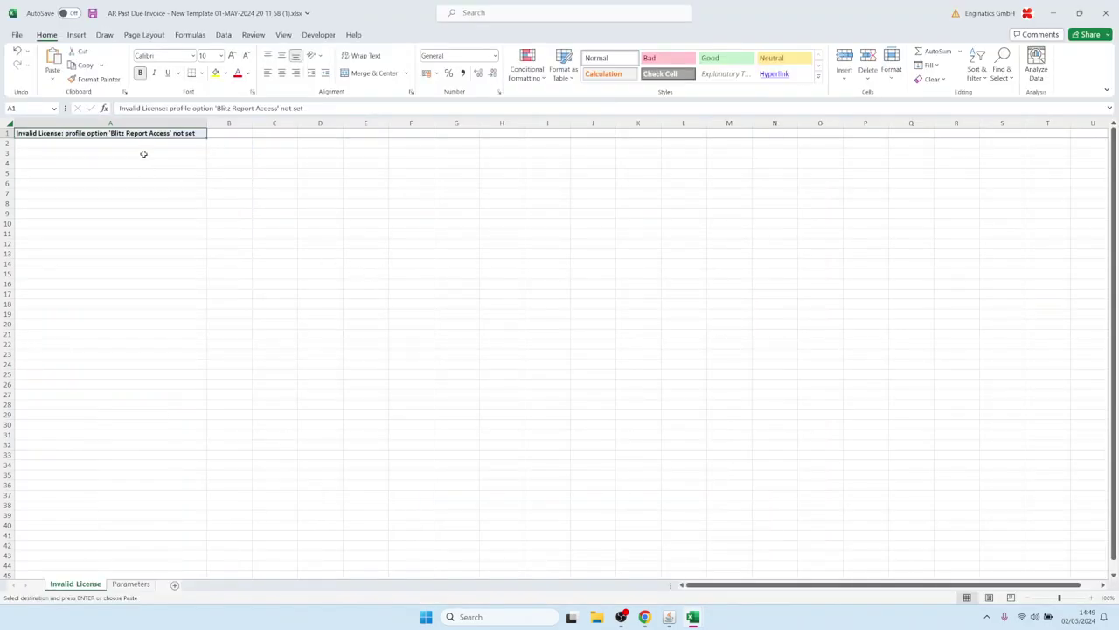
left_click(144, 154)
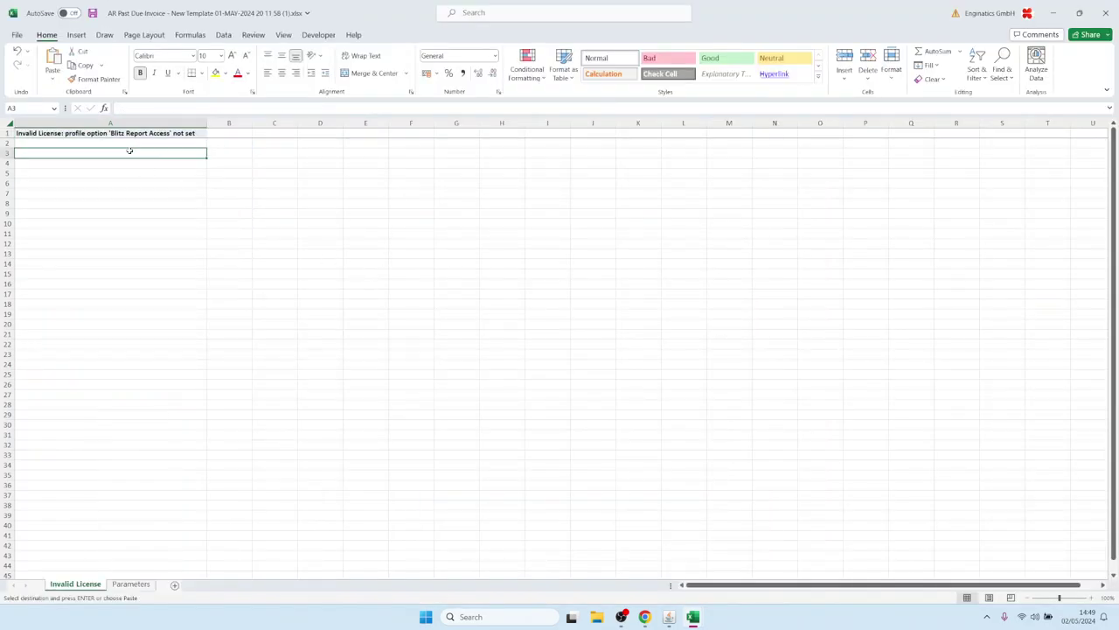
left_click(269, 171)
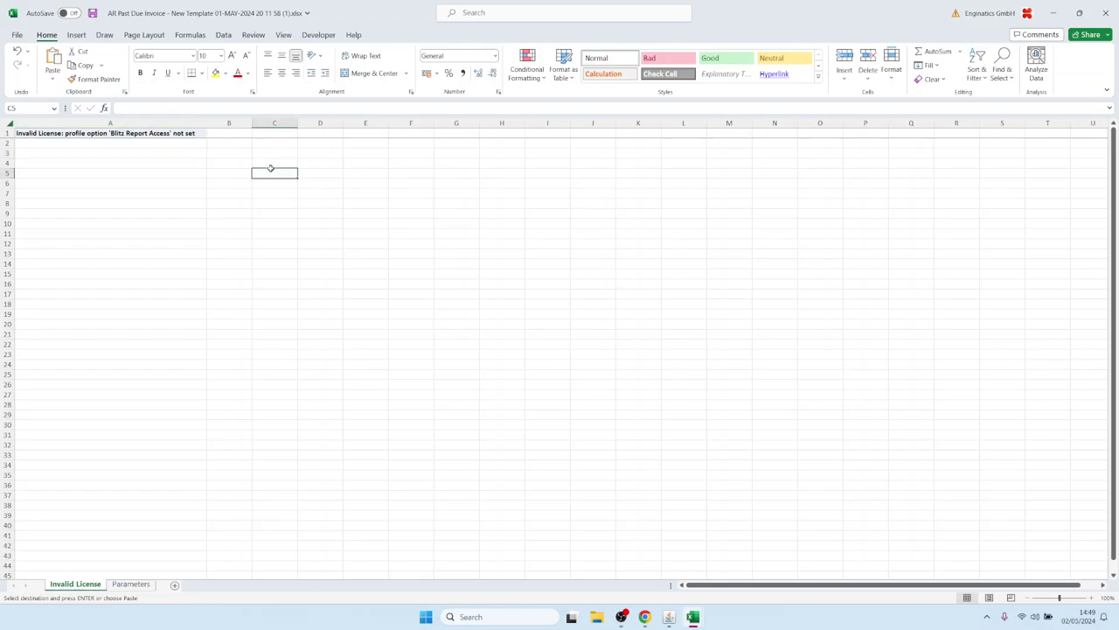
left_click(1105, 12)
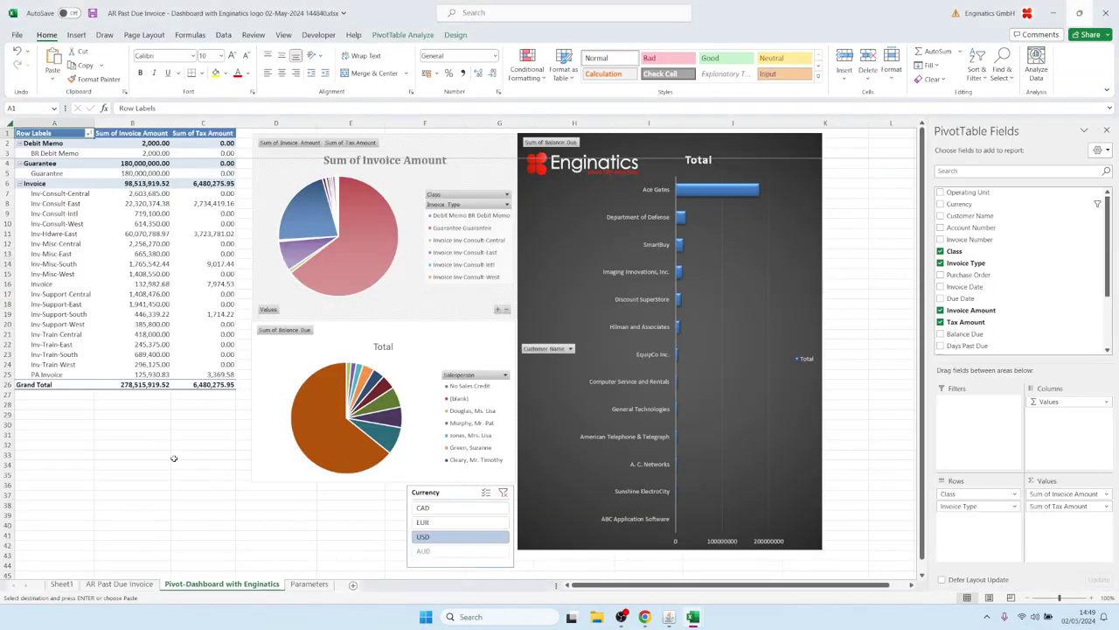
- Switch back to Oracle Applications and close the Requests window to return to the Blitz Reports form
mouse_move(667, 620)
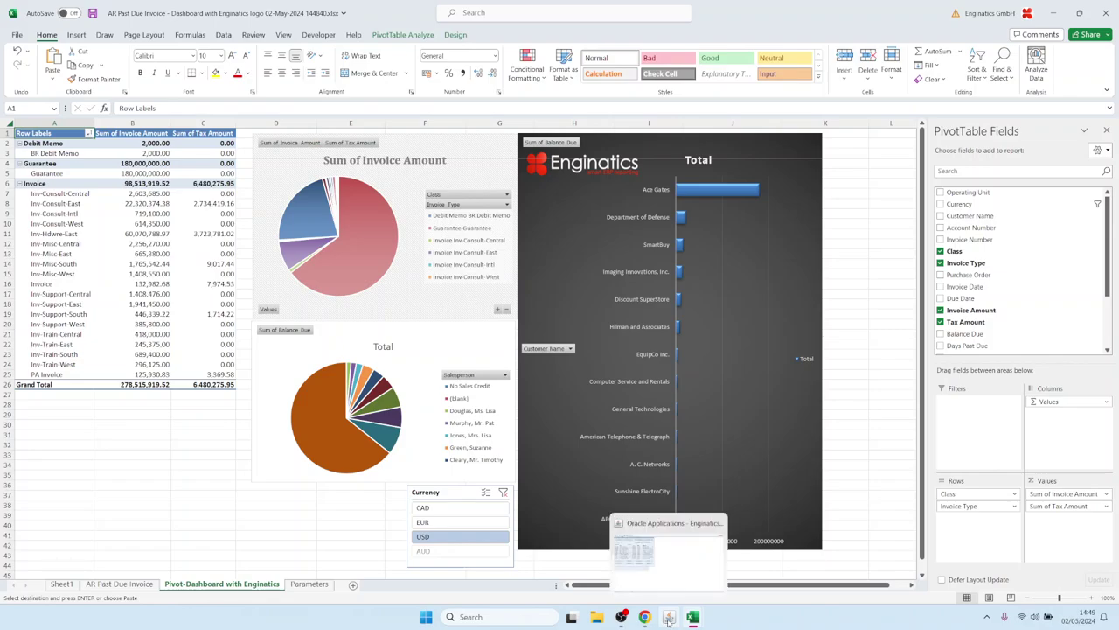
left_click(662, 562)
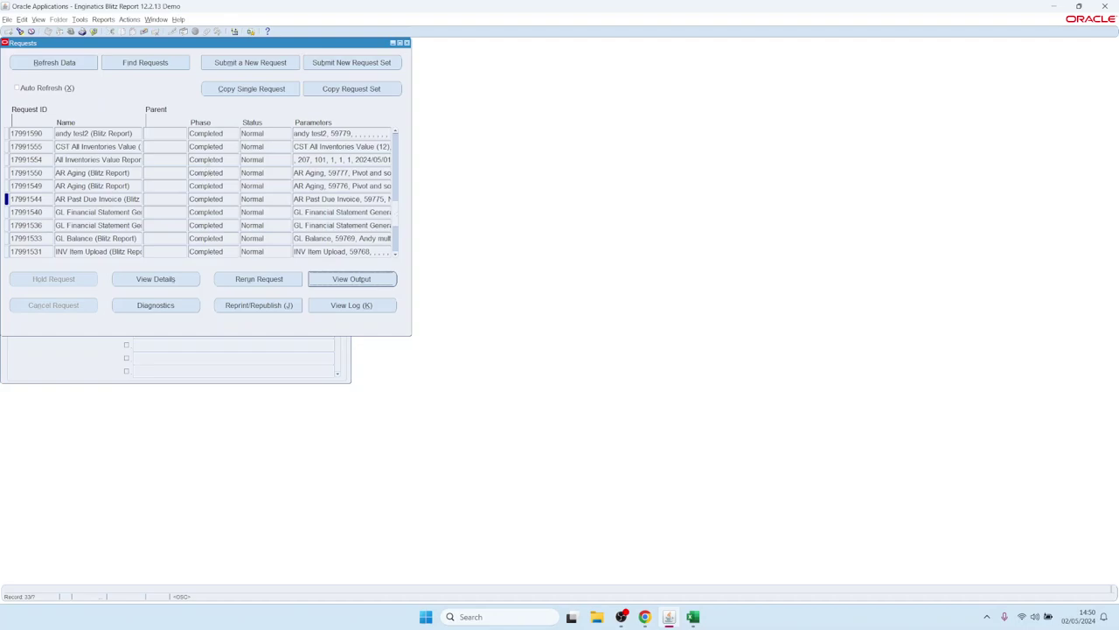
left_click(406, 43)
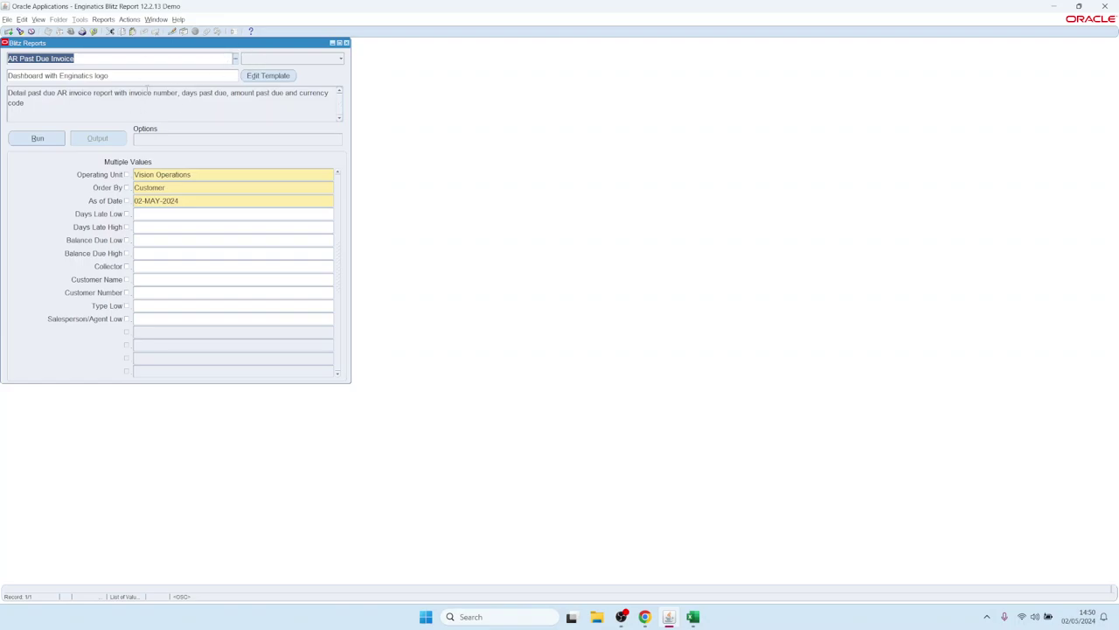
- Filter the reports by the Enginatics category and choose the AP Trial Balance report
left_click(299, 59)
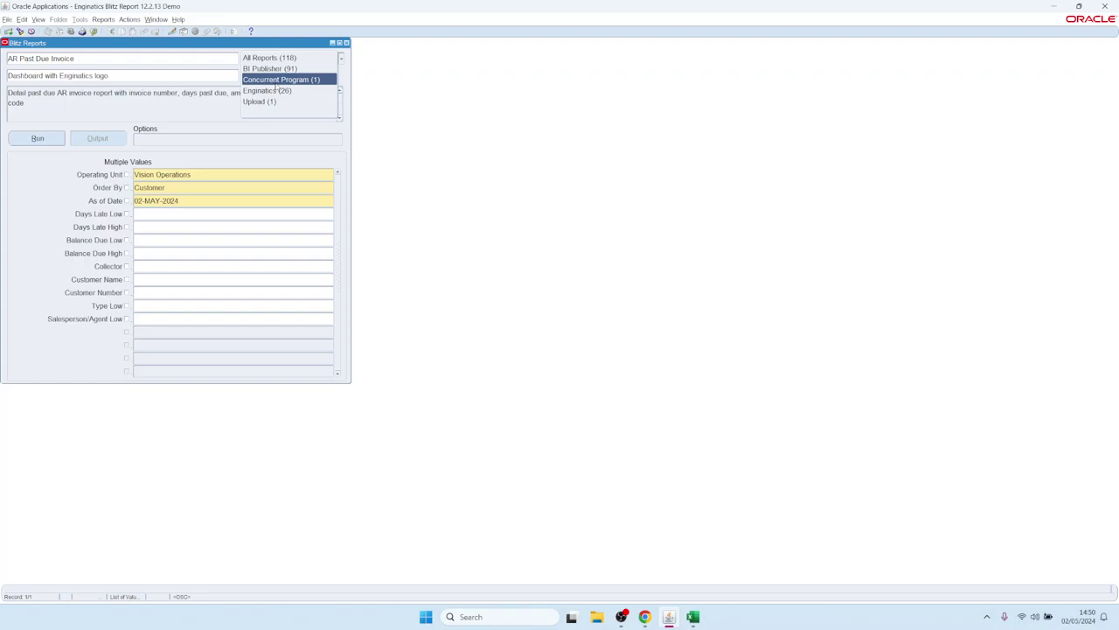
left_click(278, 91)
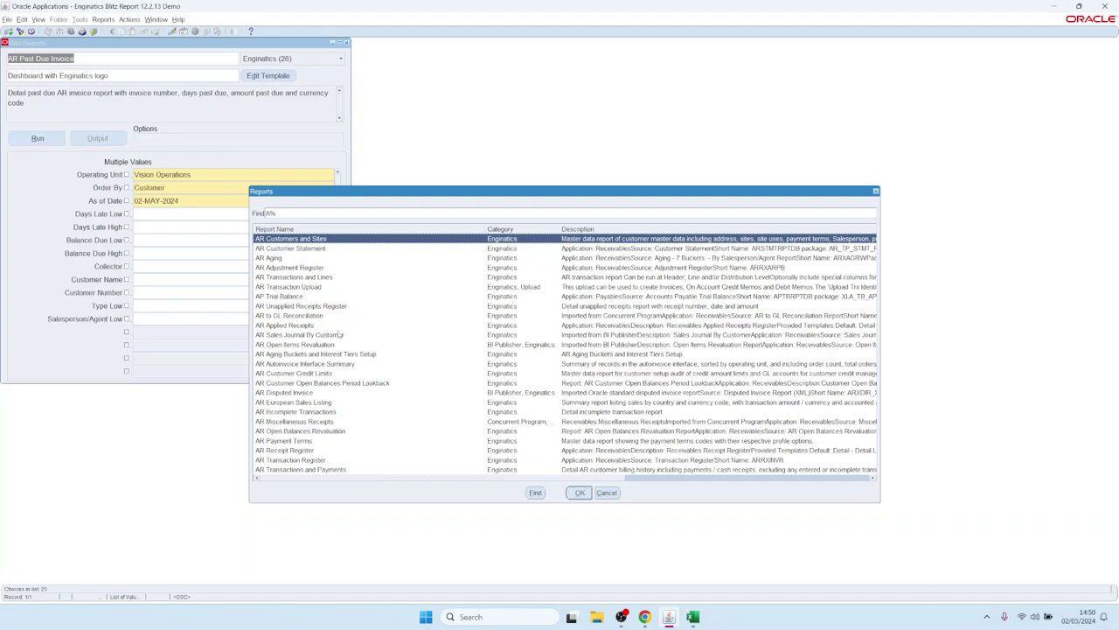
double_click(295, 298)
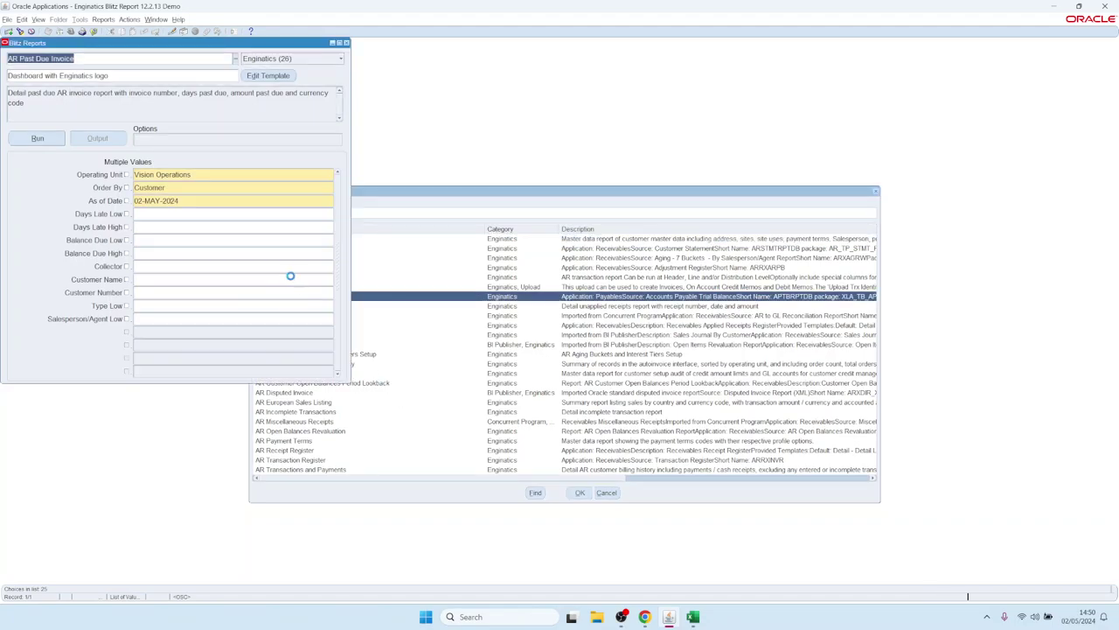
- Run AR Accounting Rules Listing from the BI Publisher category, view its output in Excel and return to Oracle Applications
left_click(280, 59)
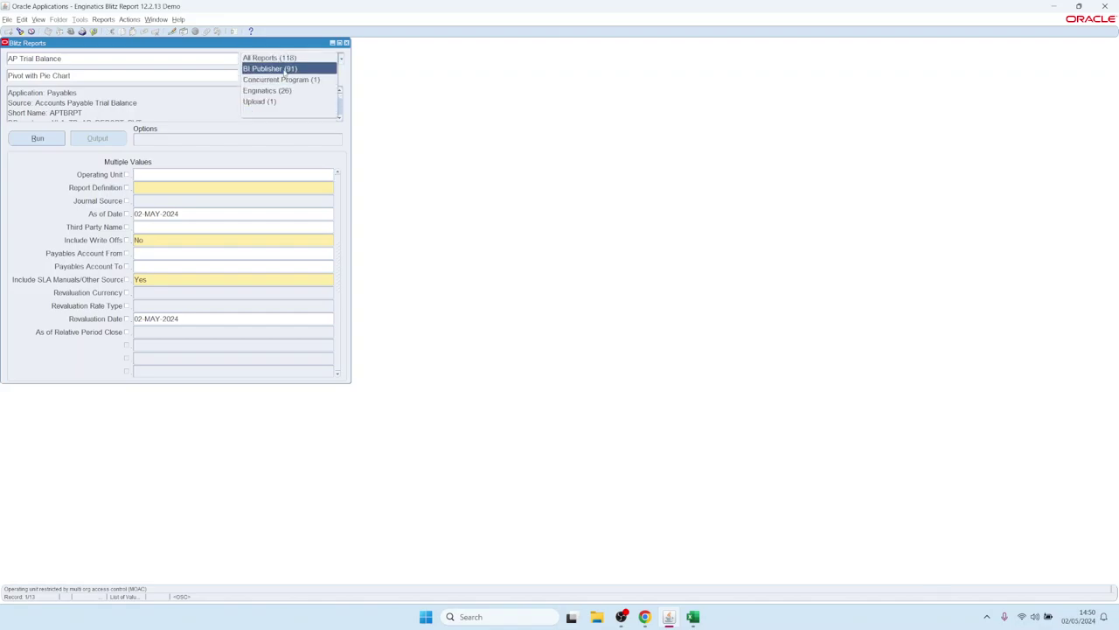
left_click(263, 69)
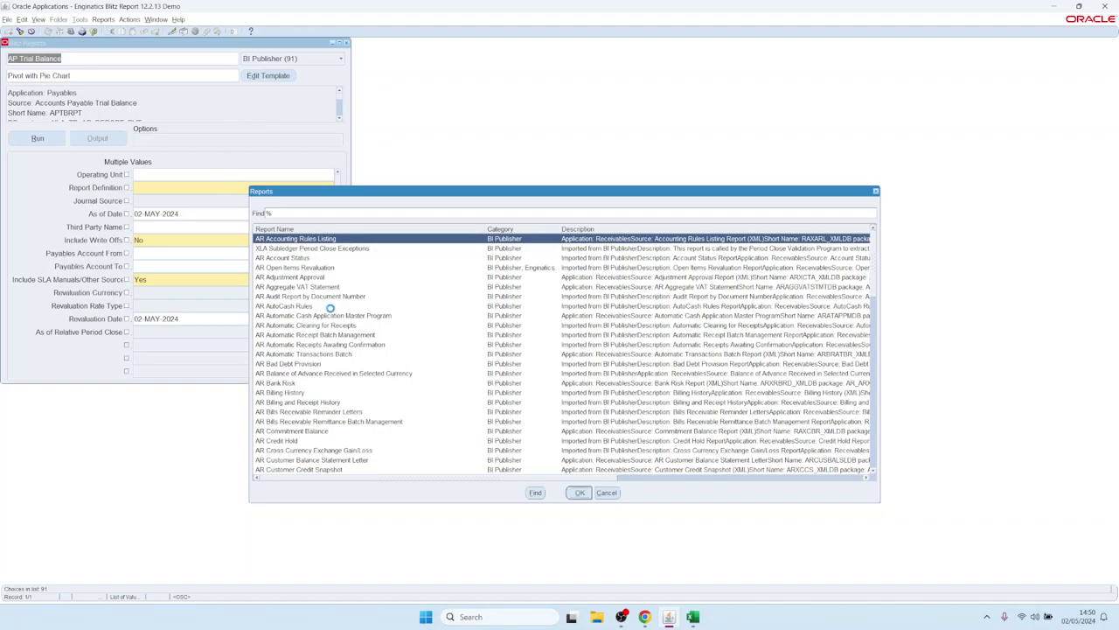
key("Return")
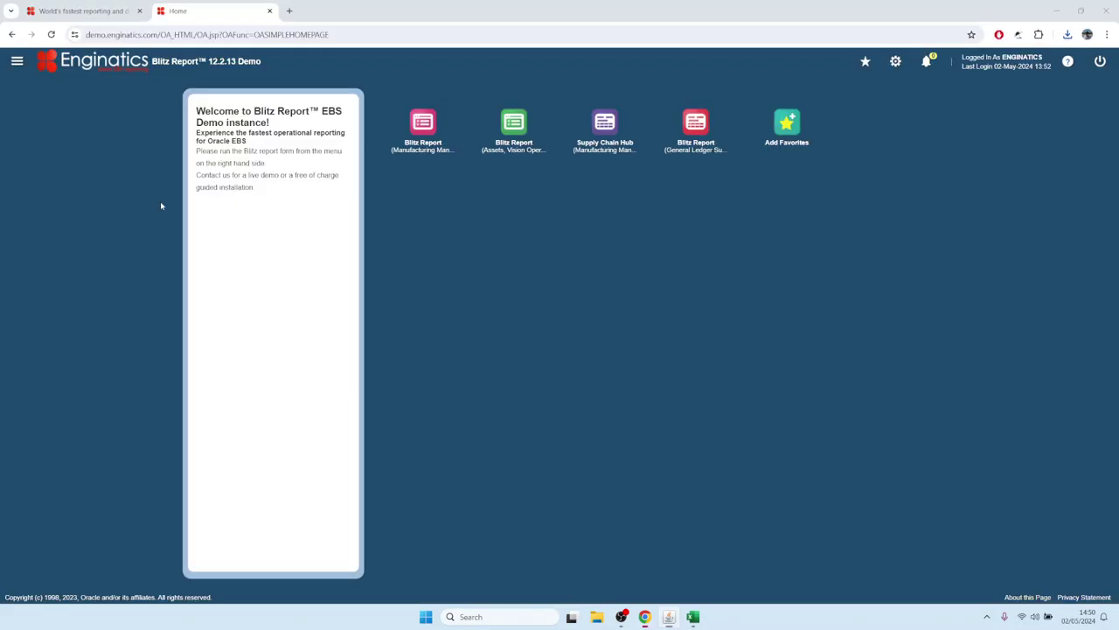
key("alt+Tab")
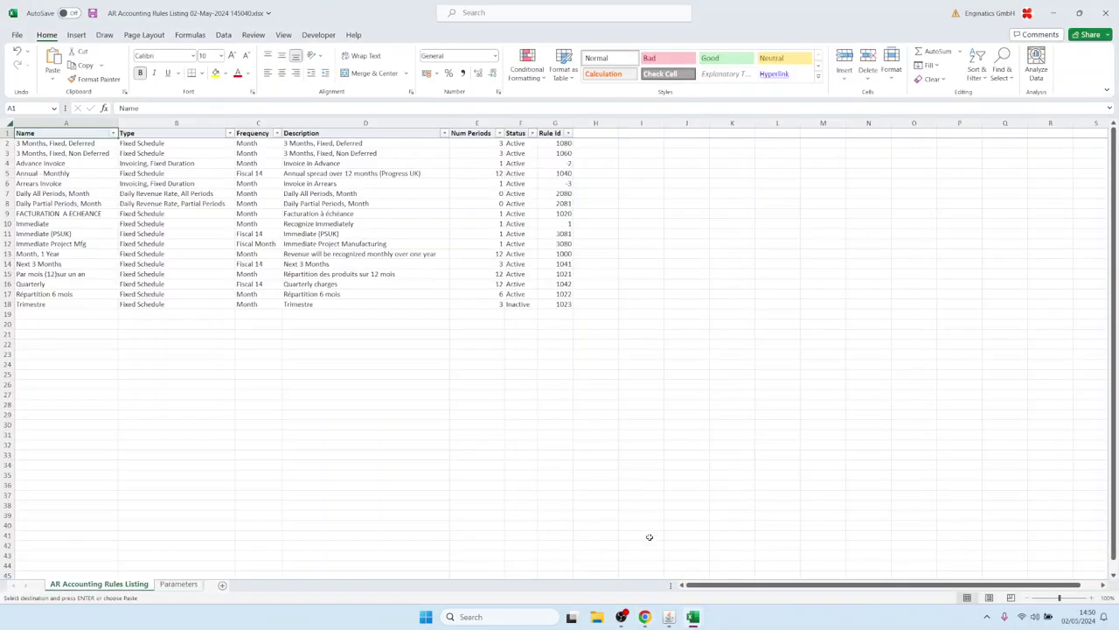
left_click(669, 618)
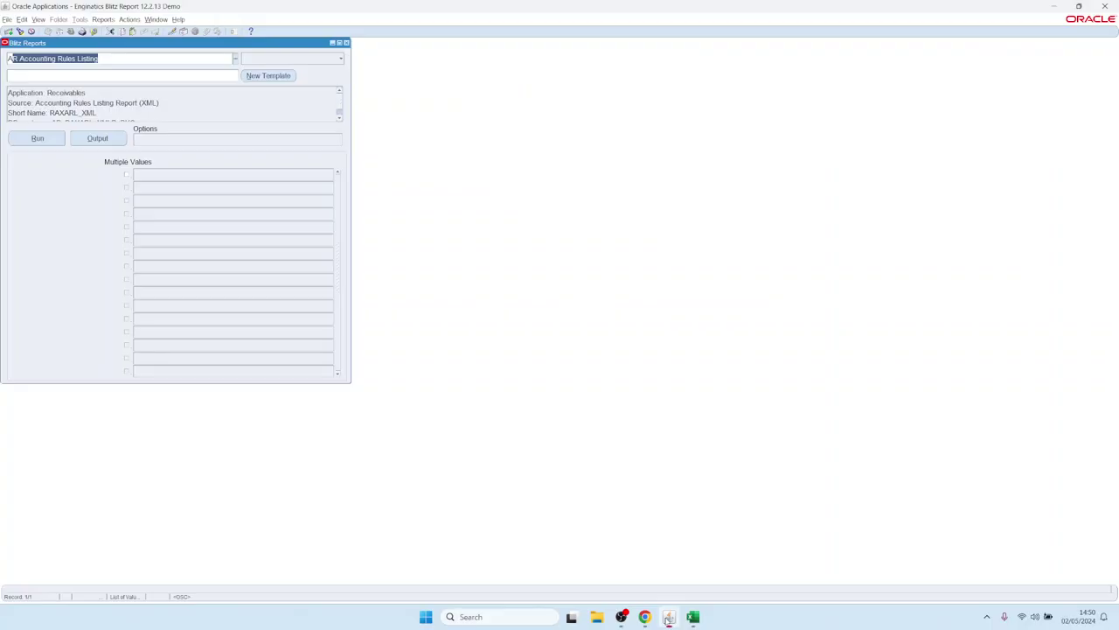